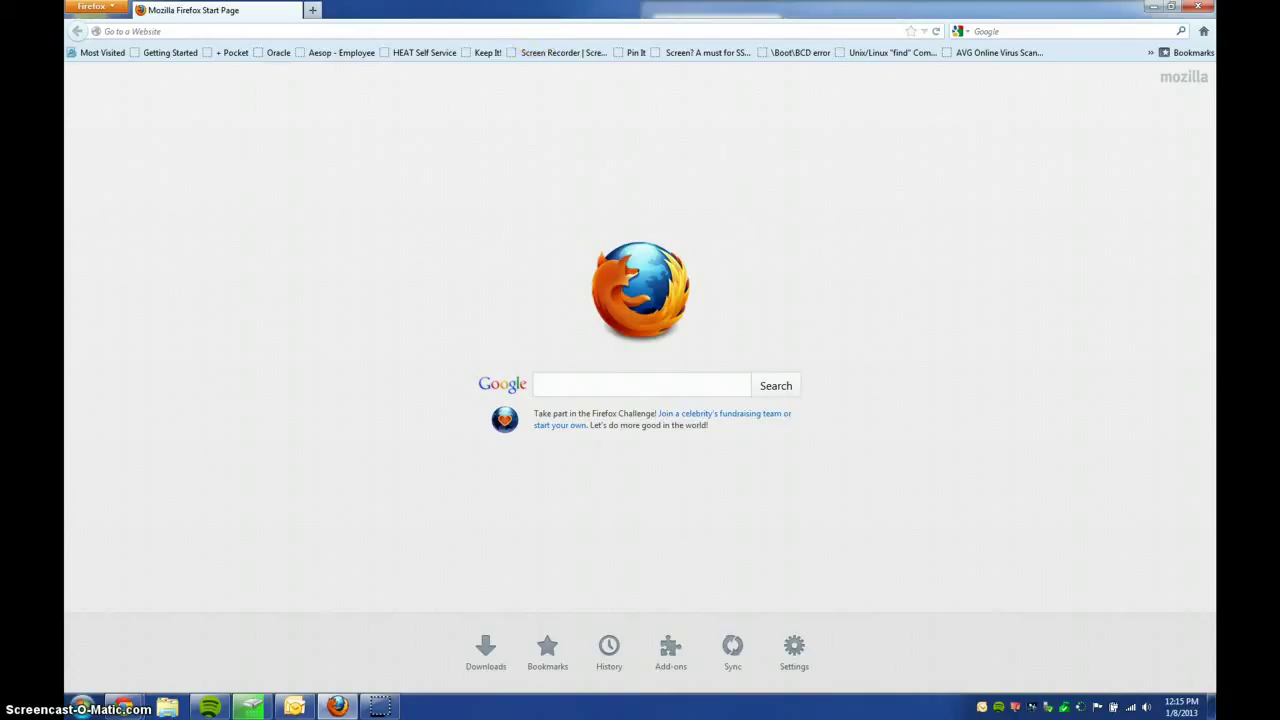
Step: Open the Add-ons Manager from the Firefox start page
click(92, 6)
key(Escape)
click(106, 7)
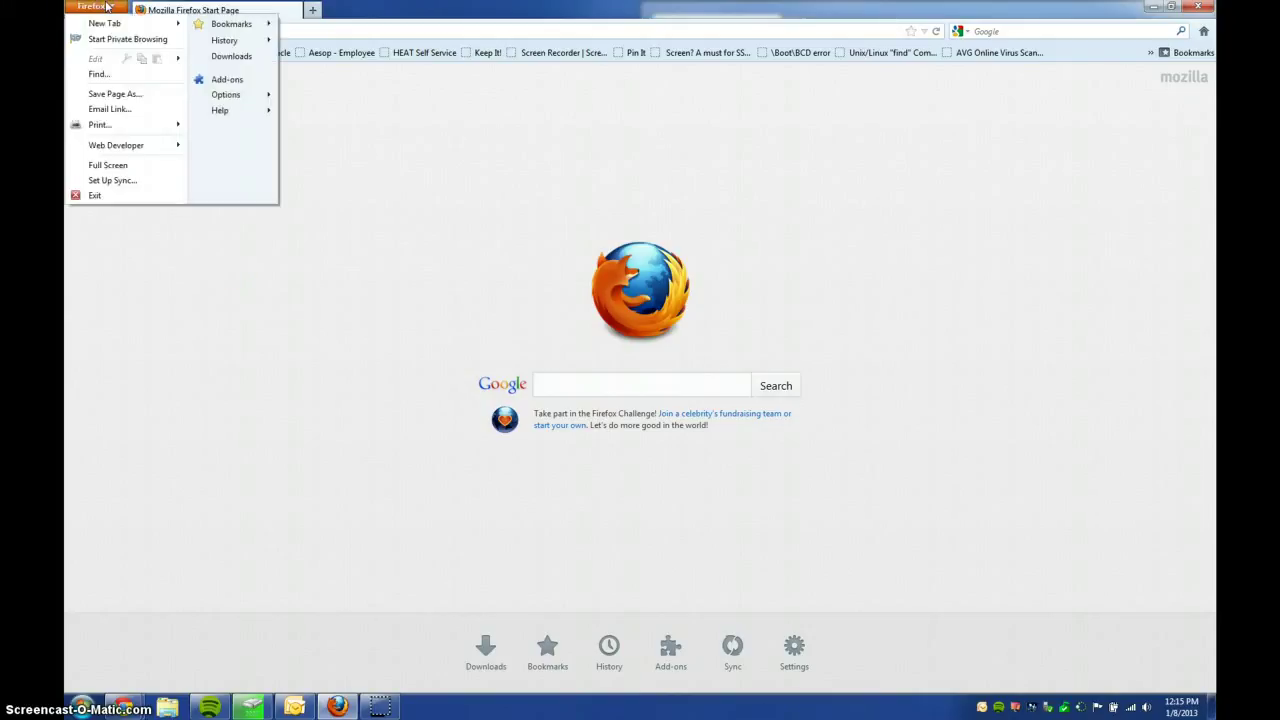
click(238, 82)
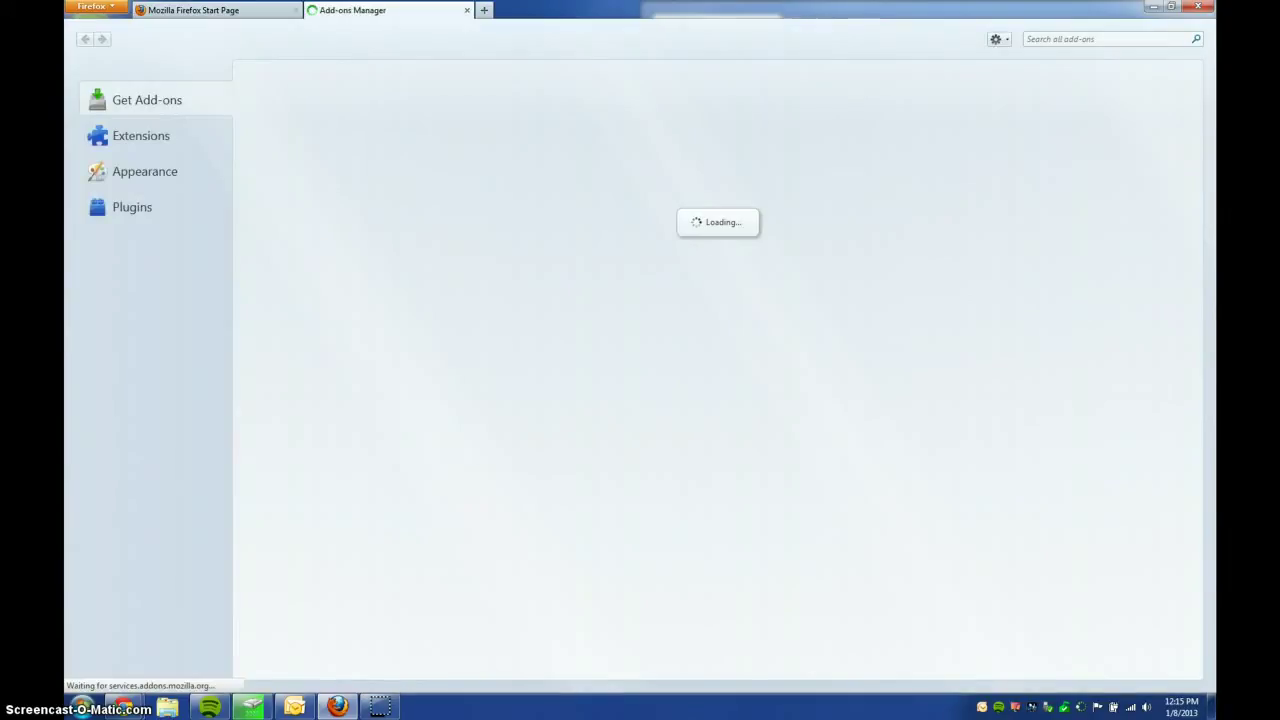
Step: From the start page, look at the alternative command for opening add-ons, and return to the Add-ons Manager
click(150, 10)
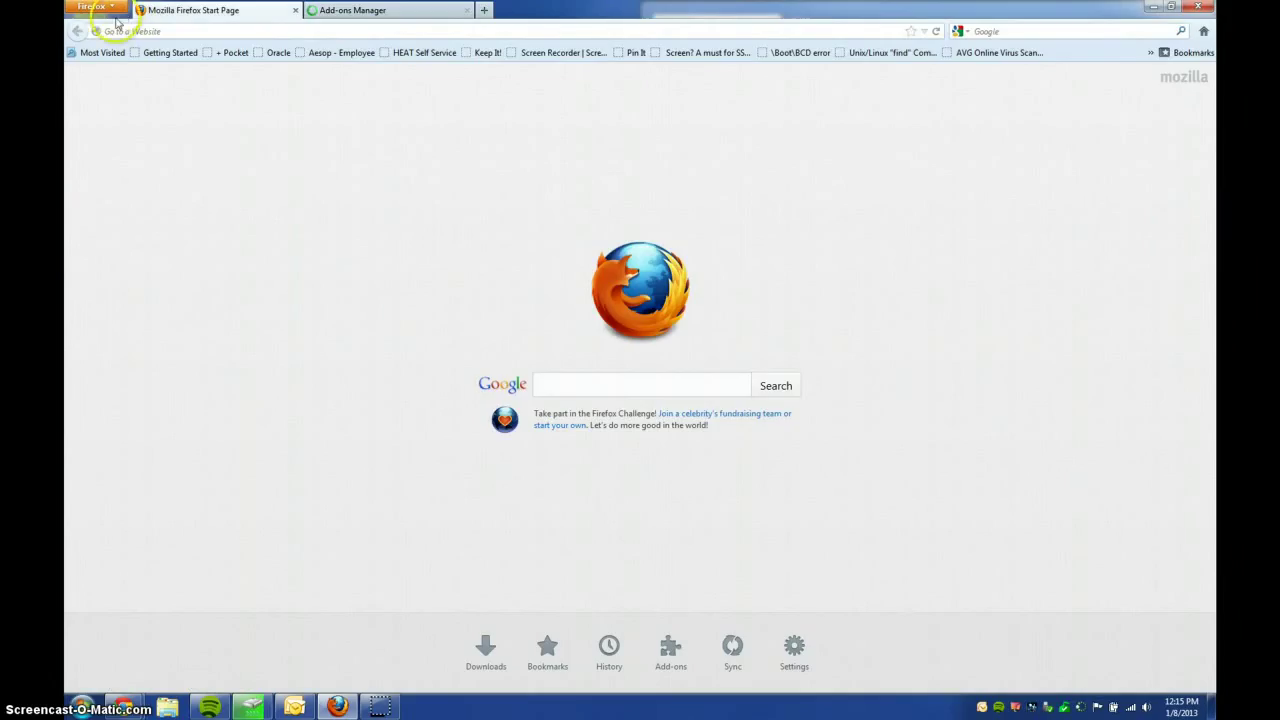
key(alt)
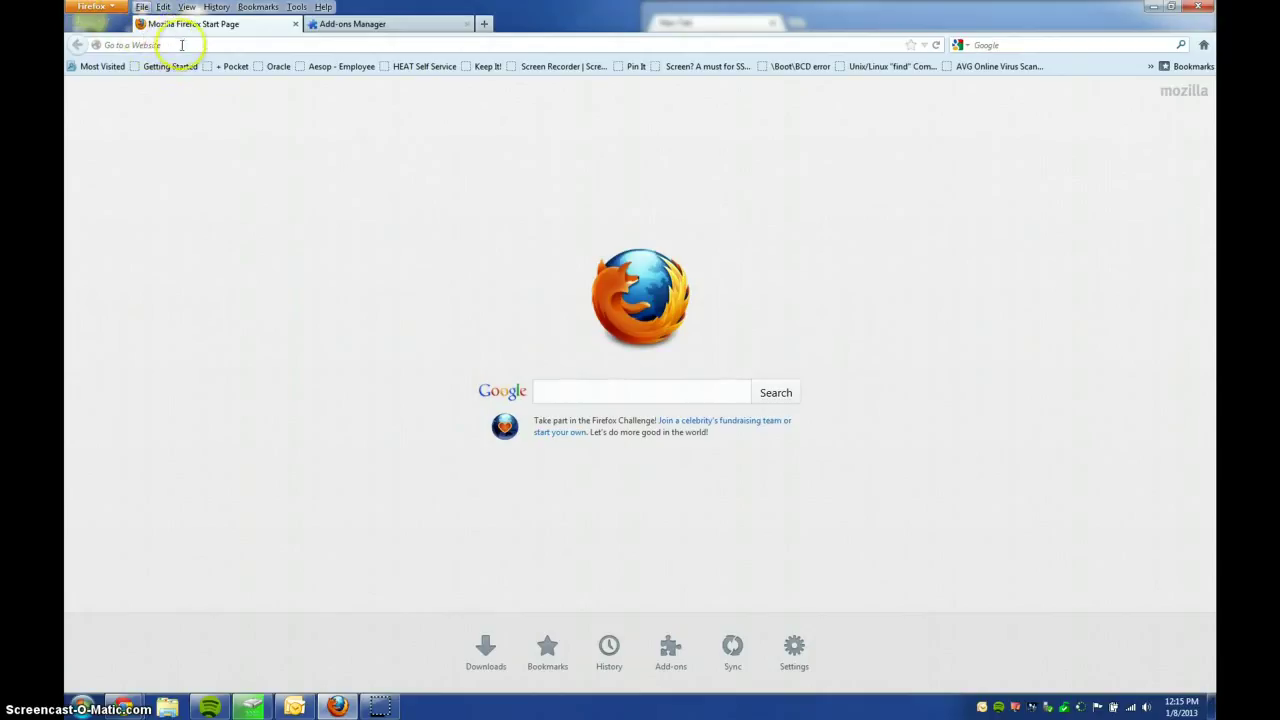
click(297, 7)
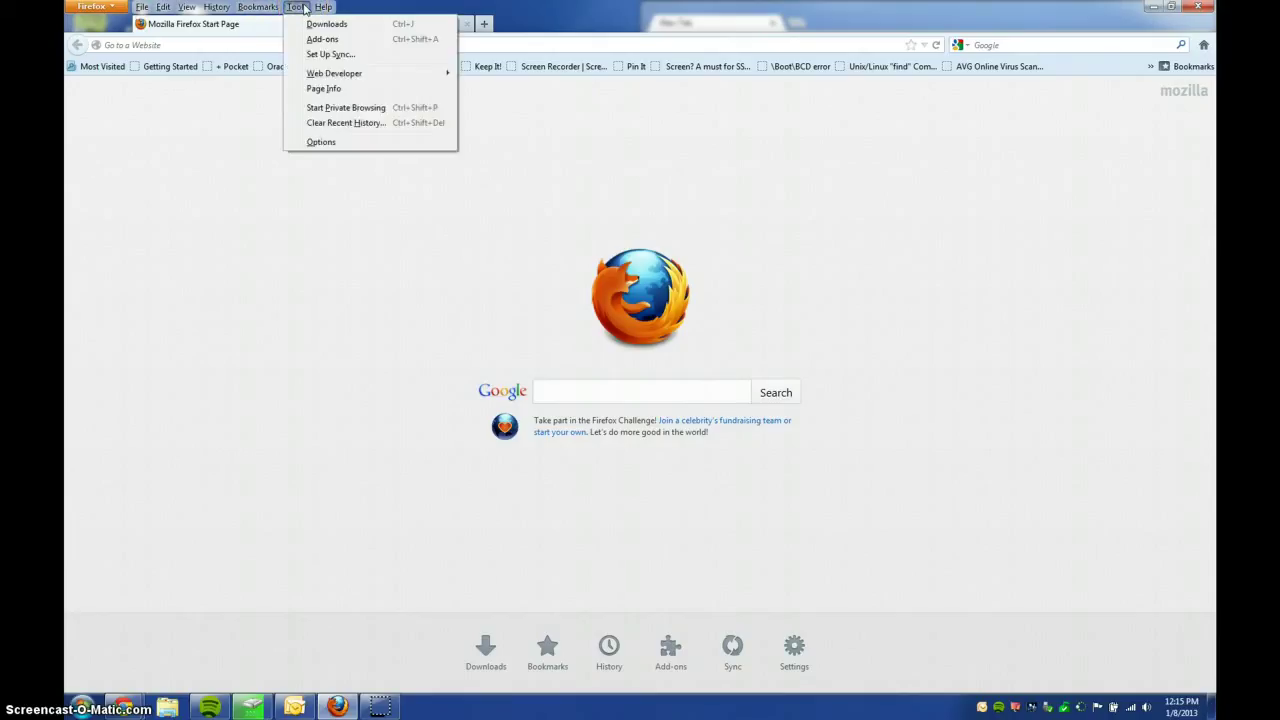
click(311, 43)
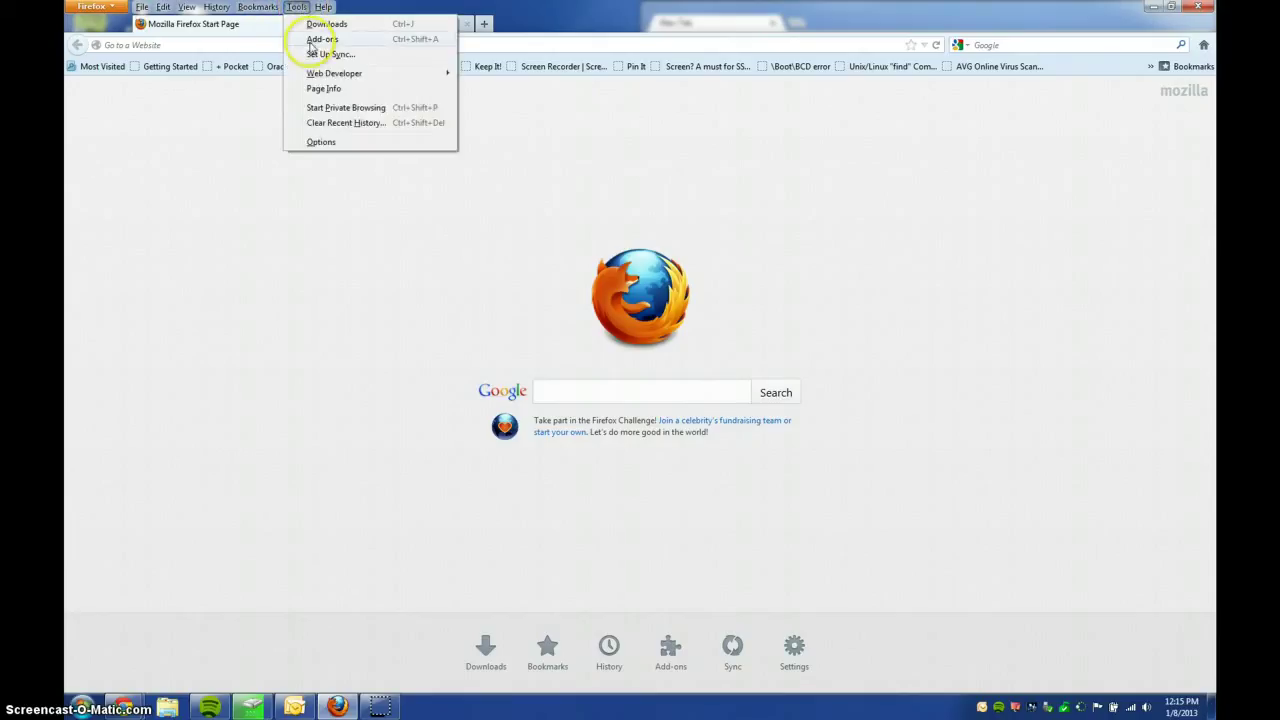
click(424, 44)
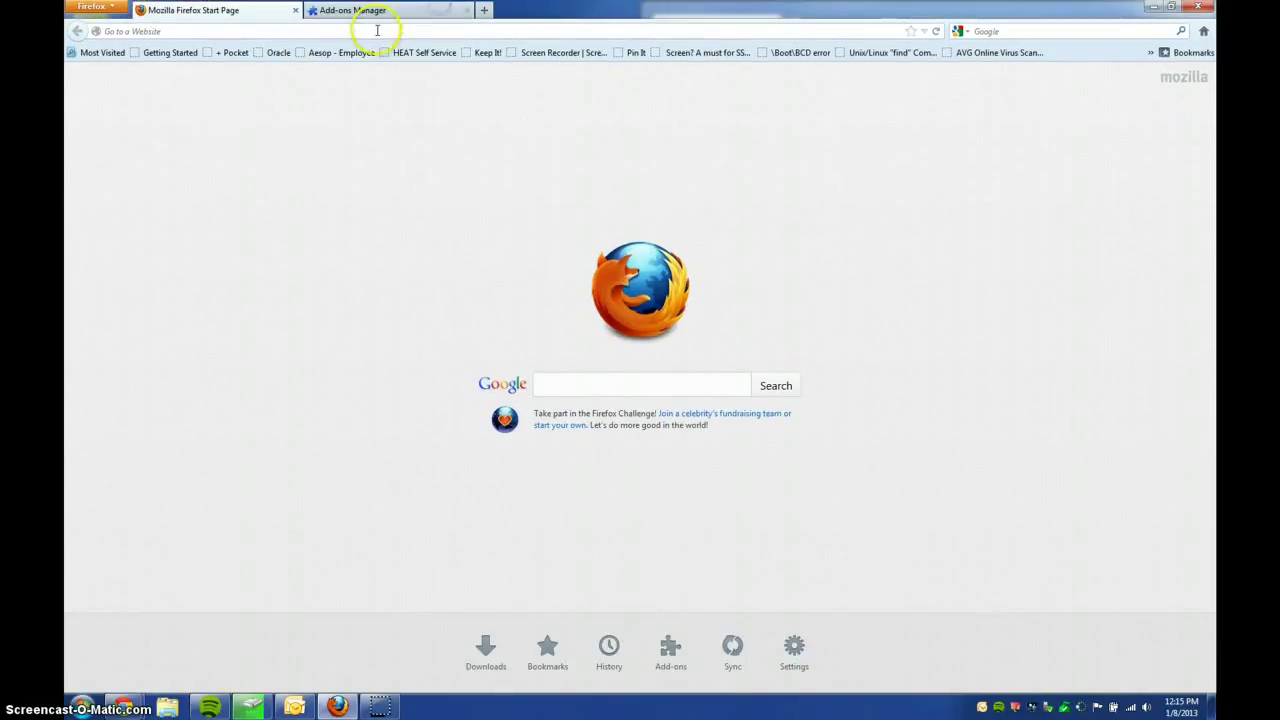
click(386, 14)
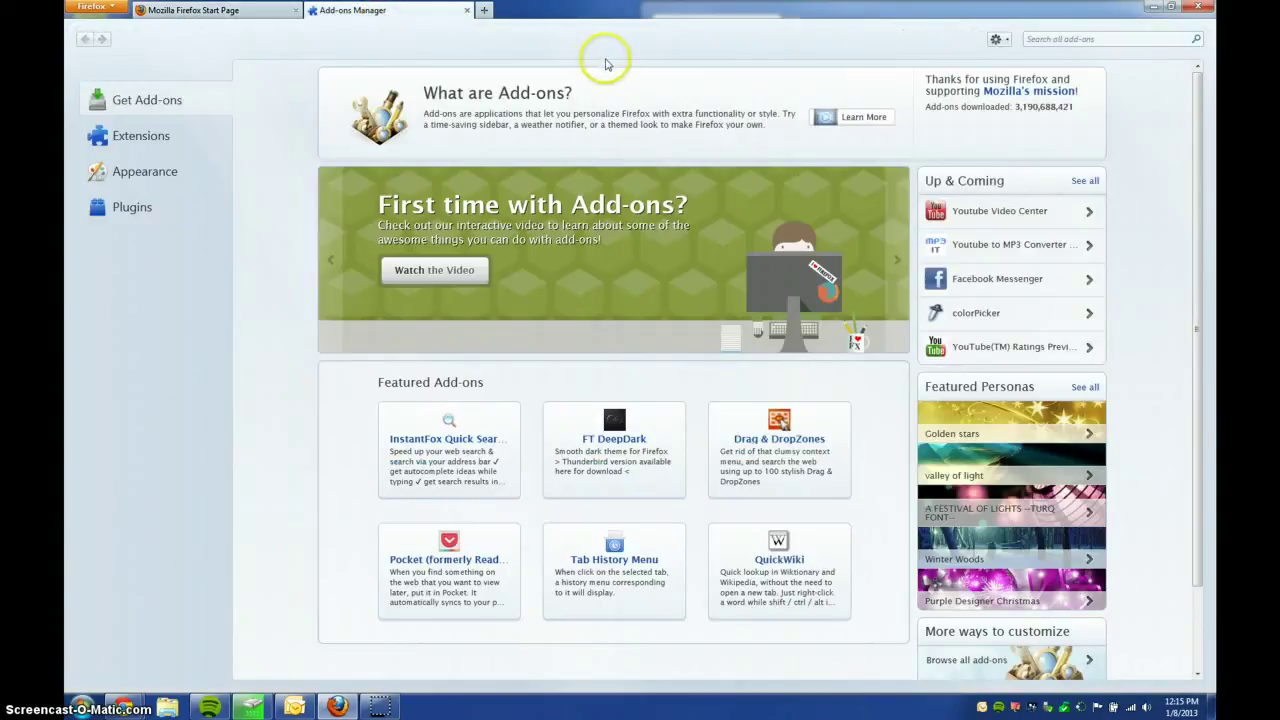
Step: View the installed extensions, read the details of Adobe Acrobat - Create PDF, and return to the extensions list
click(146, 139)
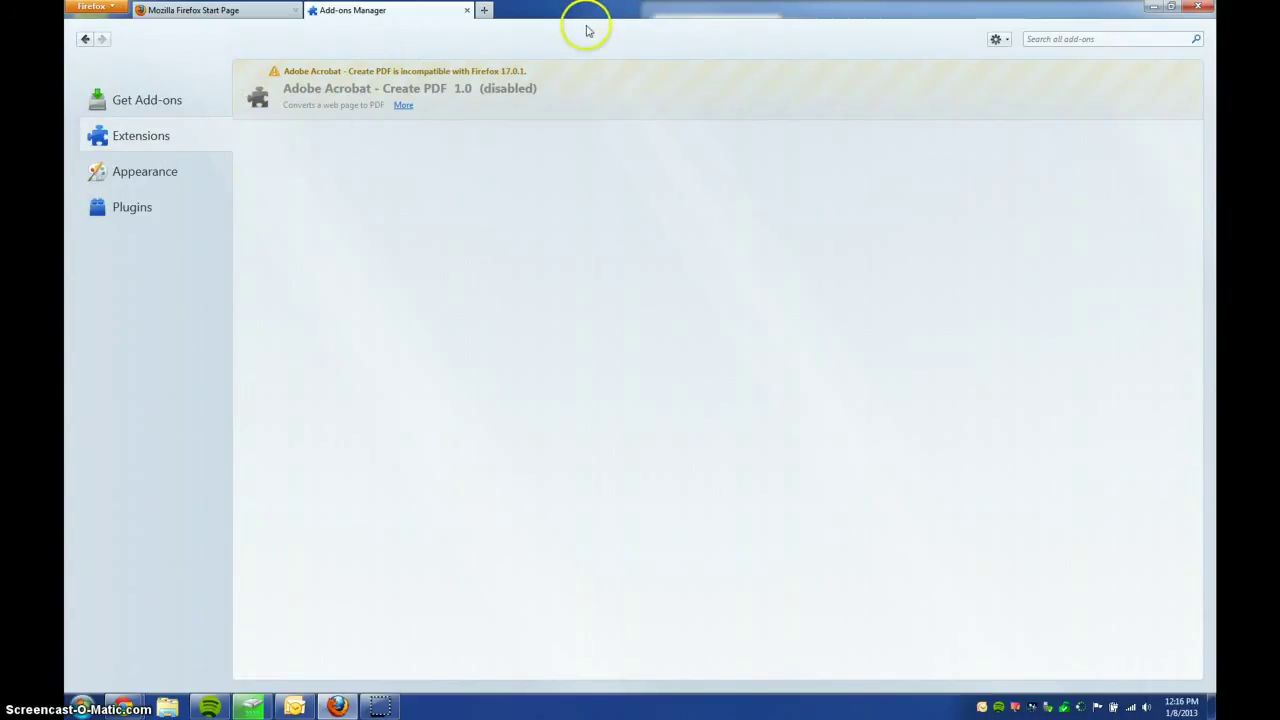
click(573, 91)
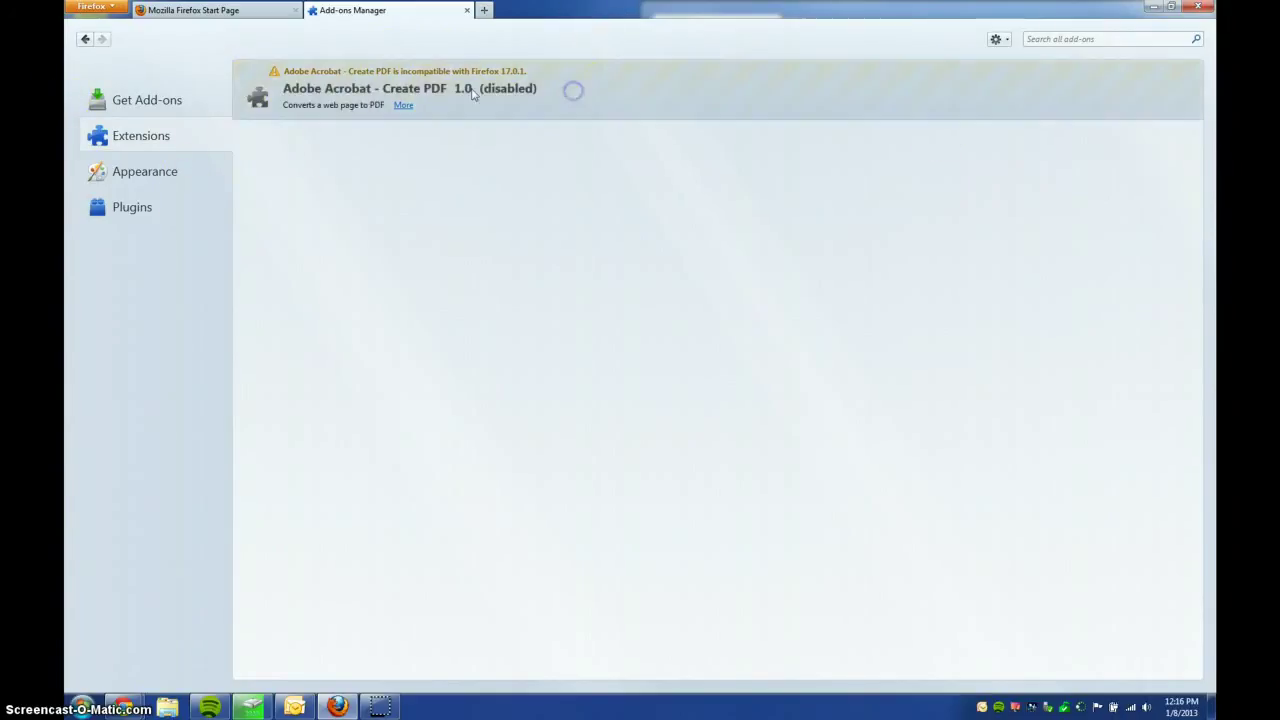
click(404, 105)
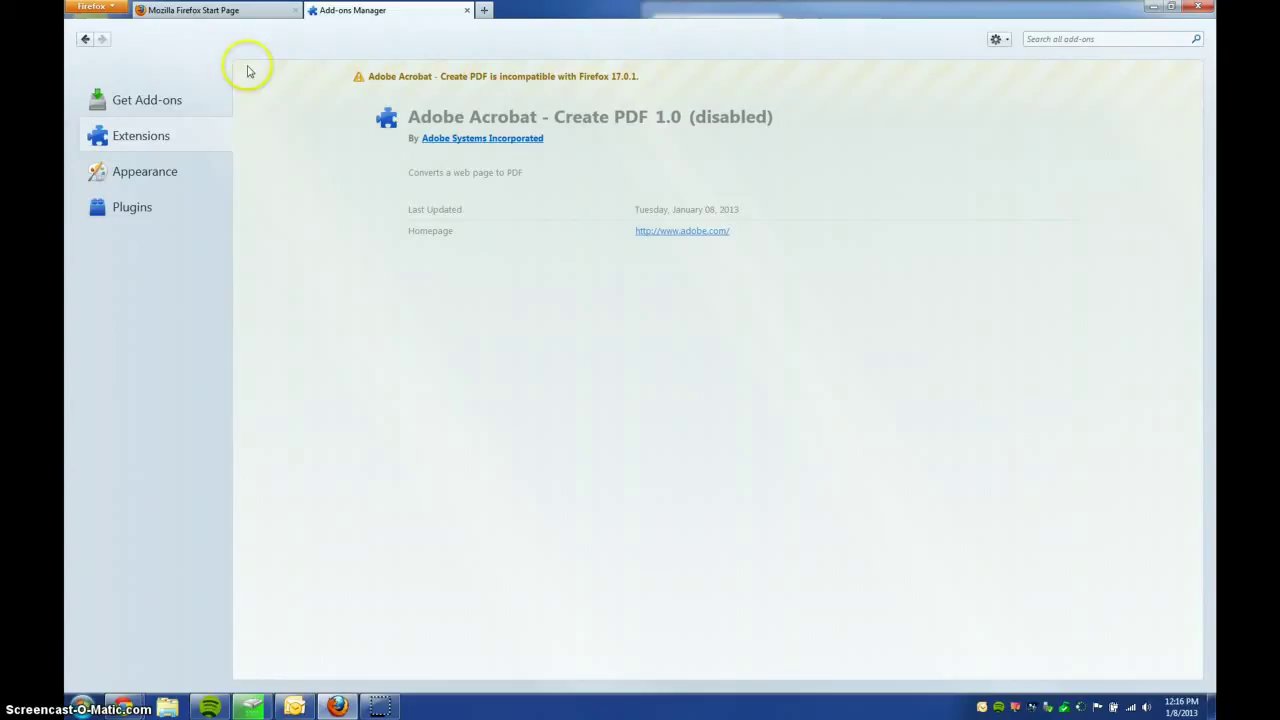
click(176, 146)
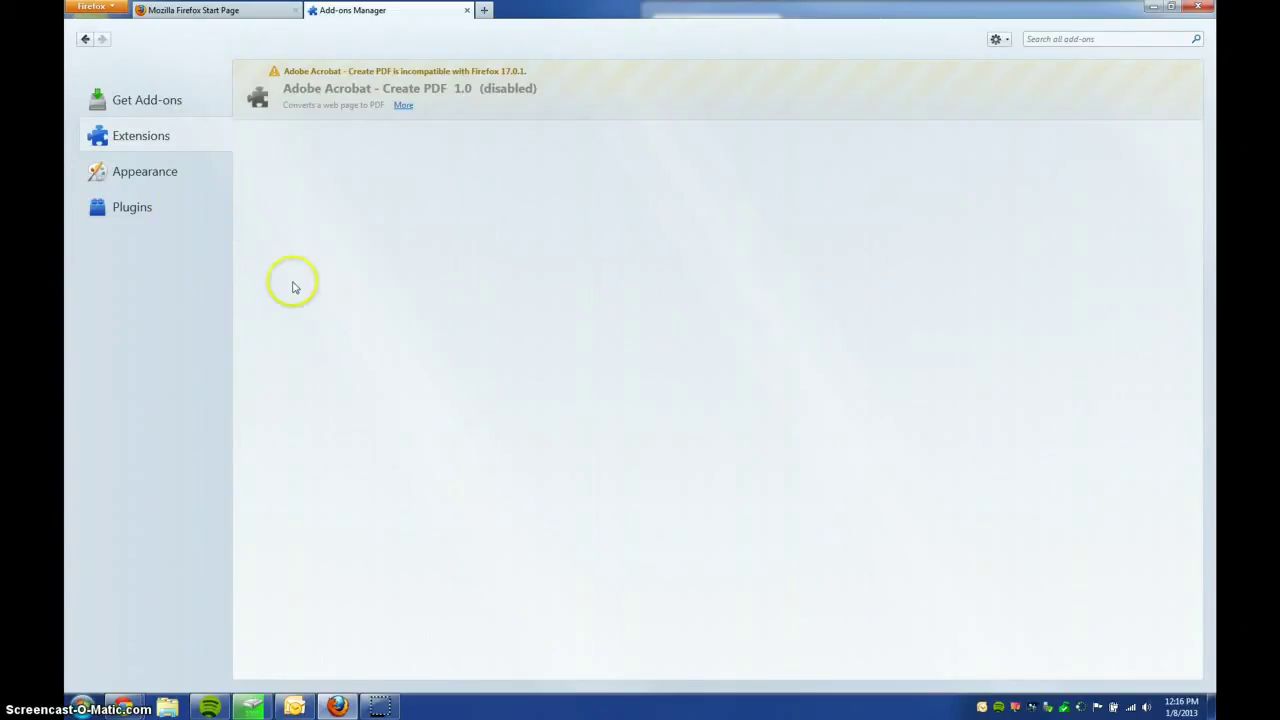
Step: Go from the installed plugins to Mozilla's plugin check page and review the status of each plugin
click(170, 207)
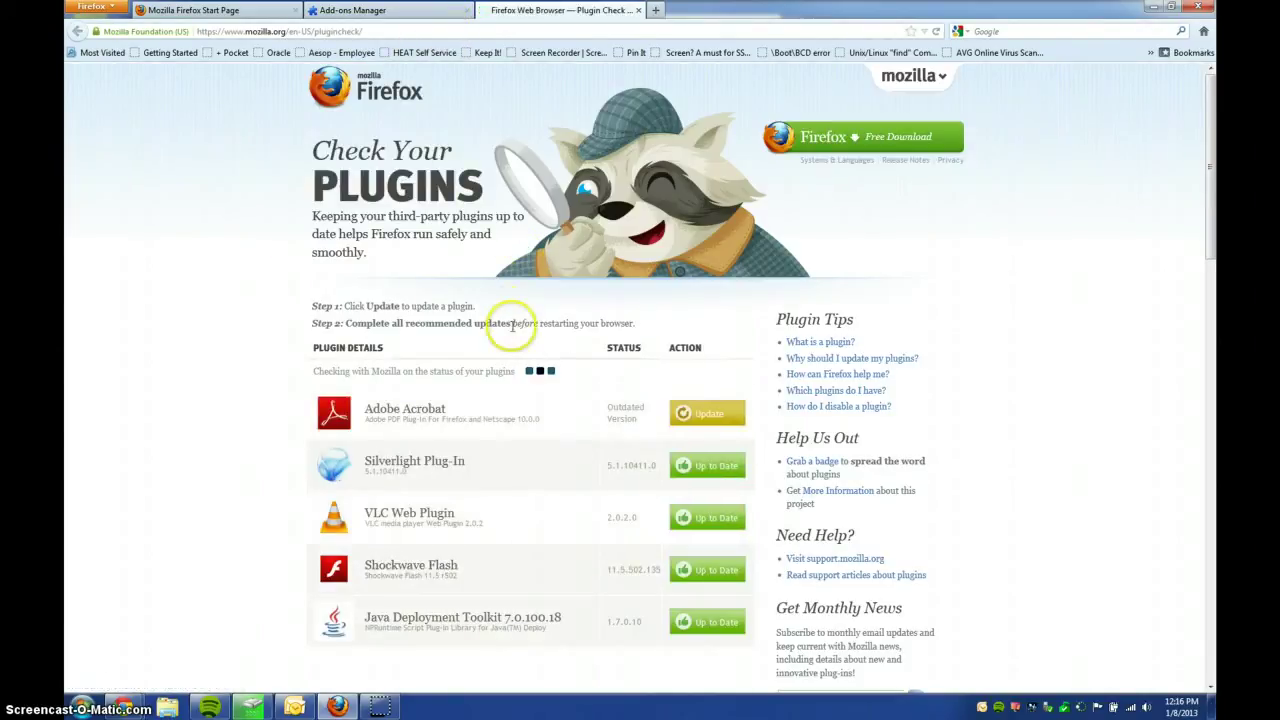
scroll(508, 318, down, 3)
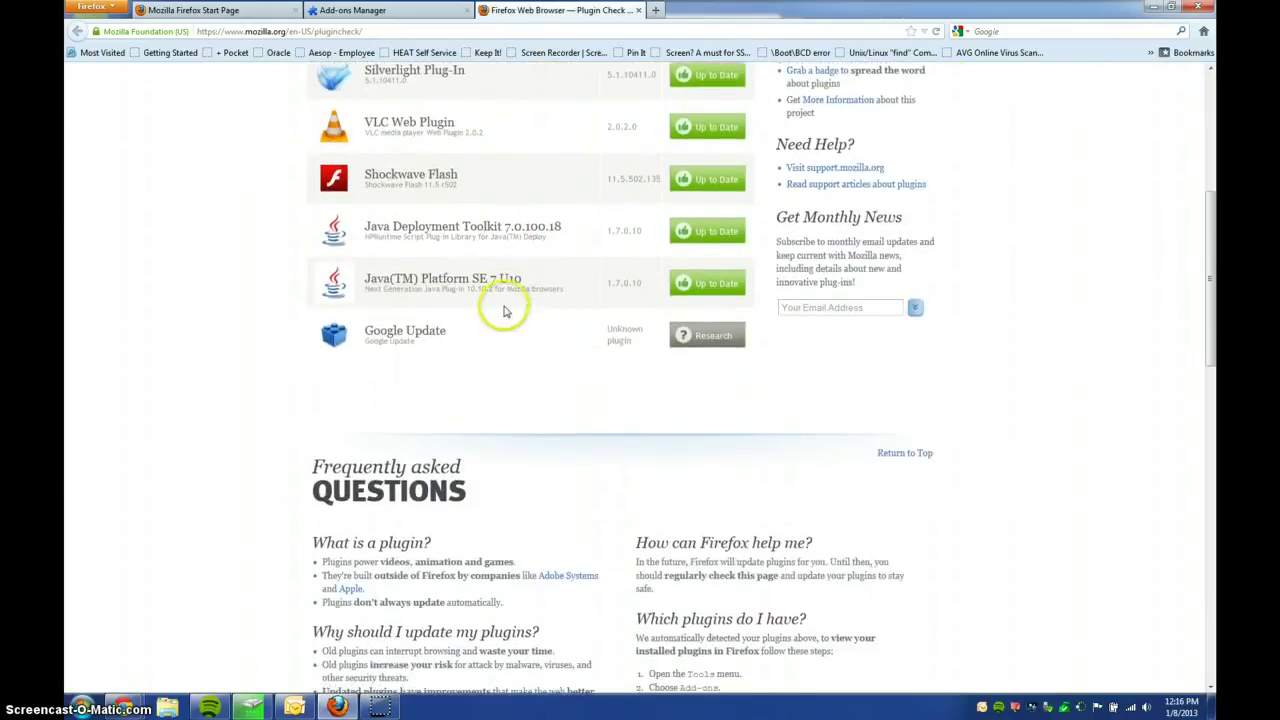
scroll(486, 300, up, 2)
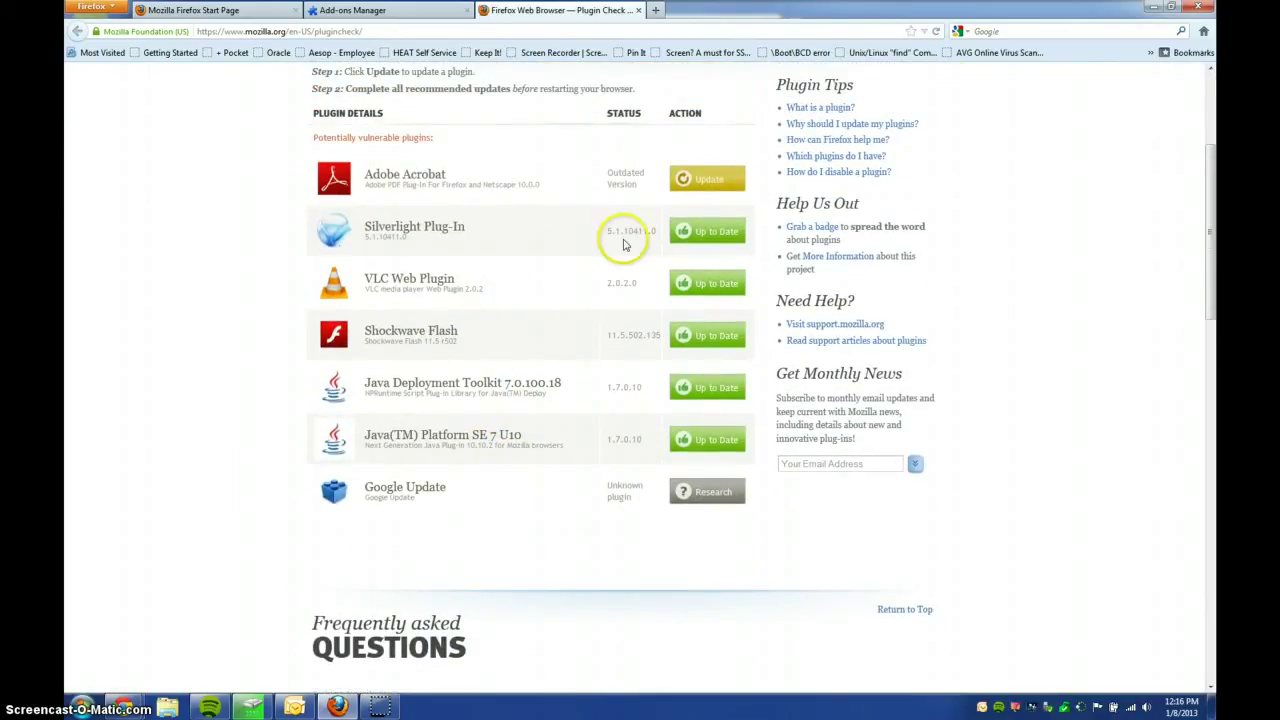
Step: Start the Adobe Acrobat plugin update and save the Adobe Reader XI installer, leaving out the optional McAfee Security Scan Plus
click(712, 179)
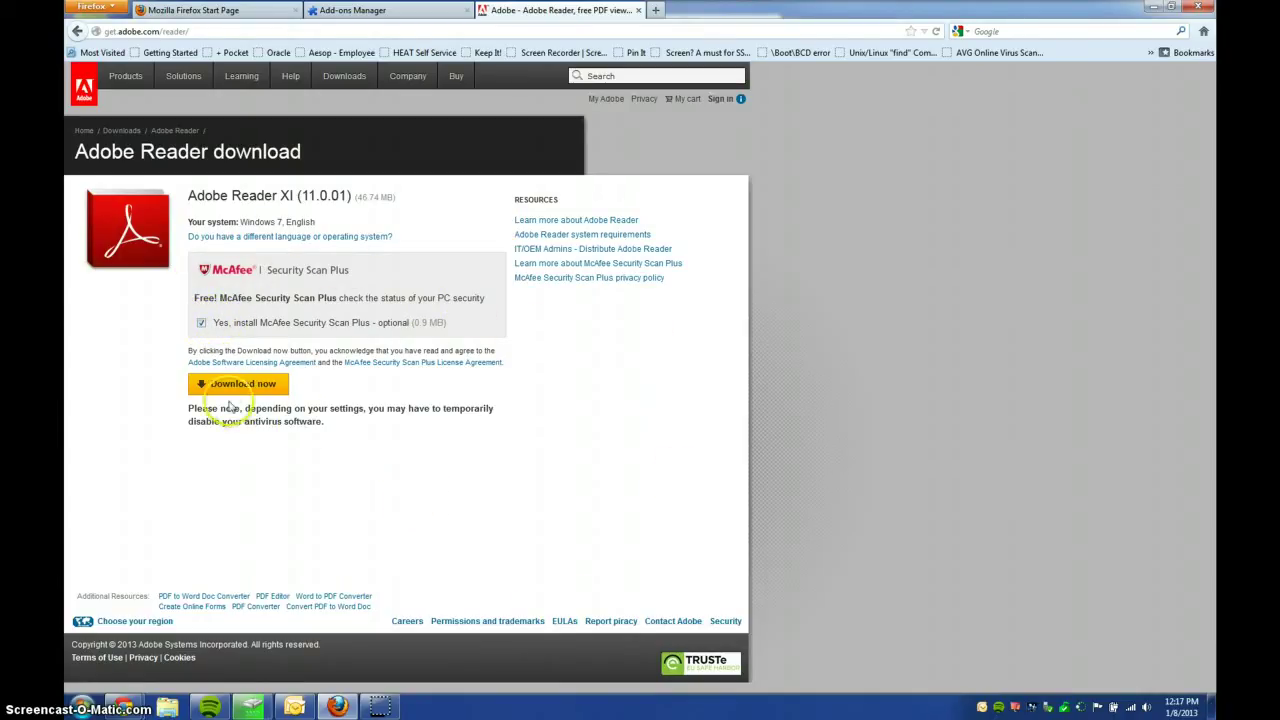
click(200, 325)
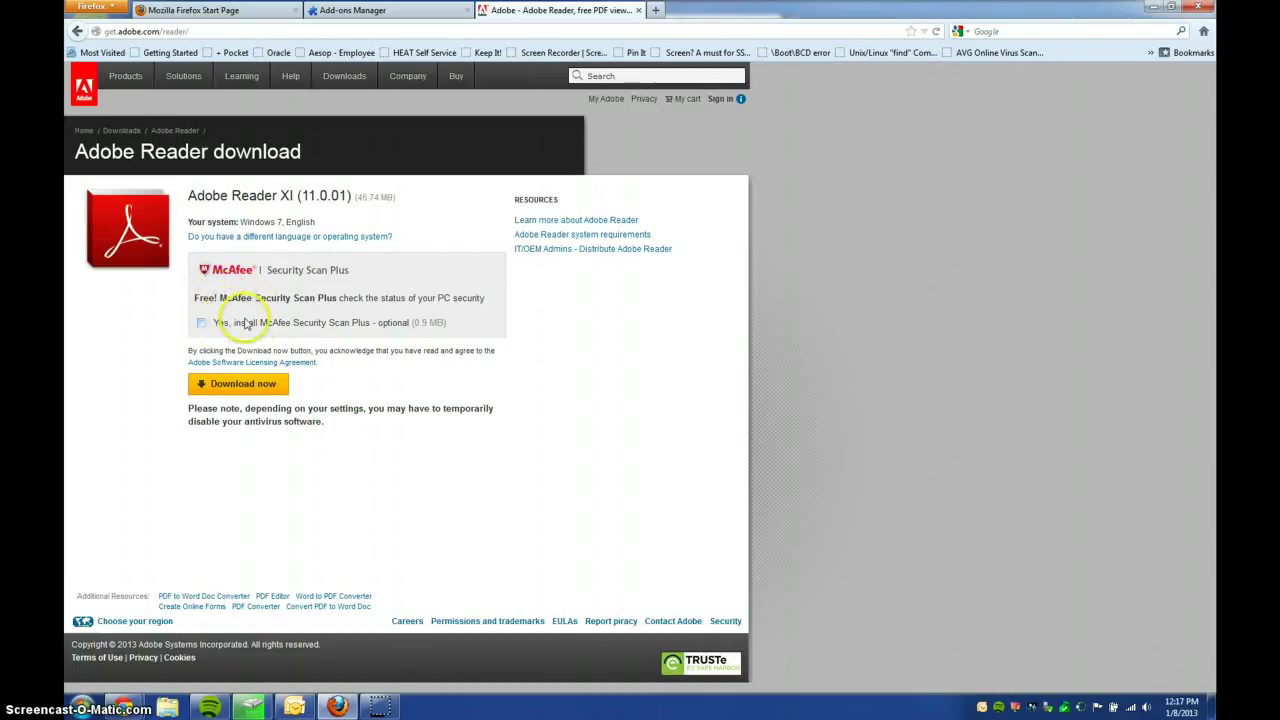
click(278, 388)
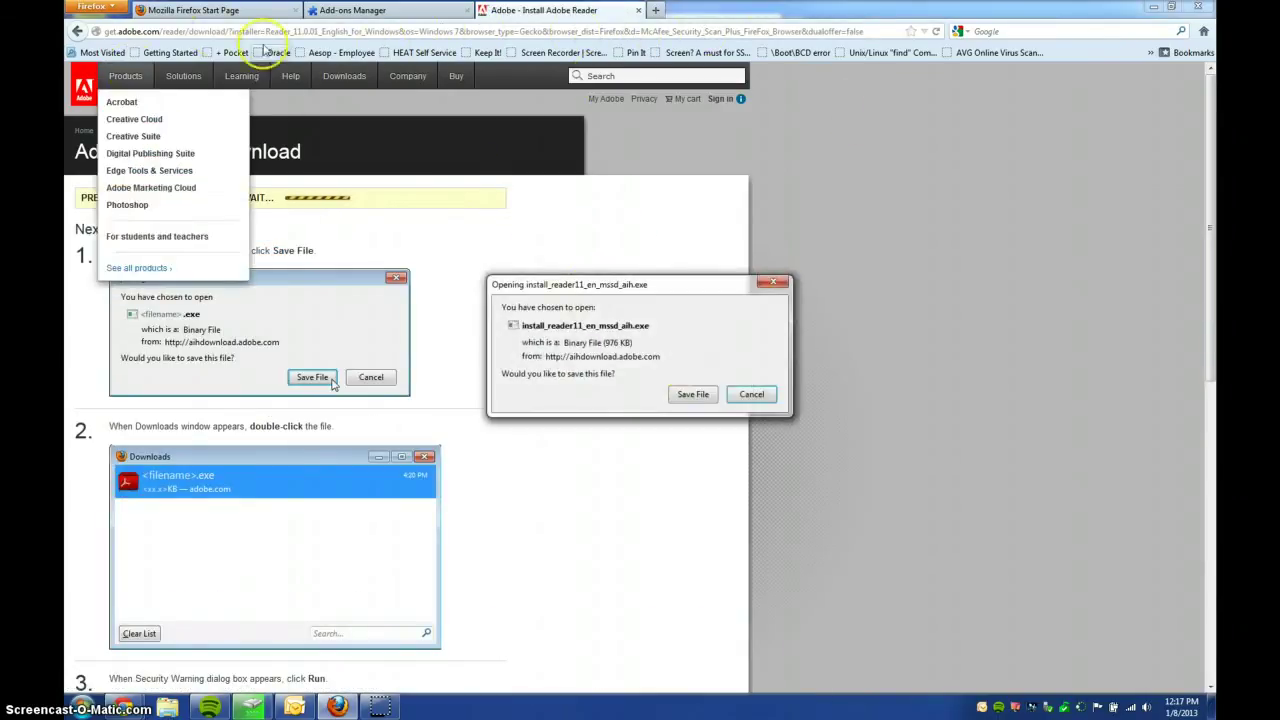
click(690, 394)
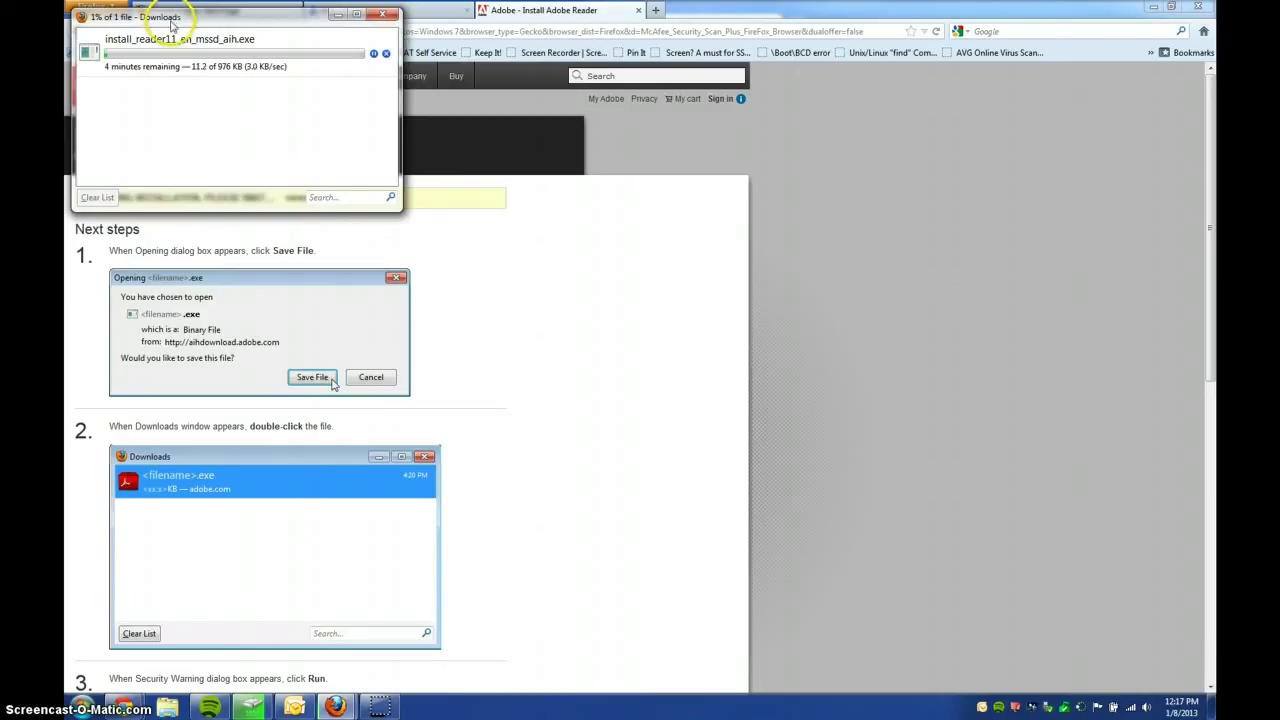
Step: Move the Downloads window off the installation instructions and switch back to the Firefox start page
click(336, 16)
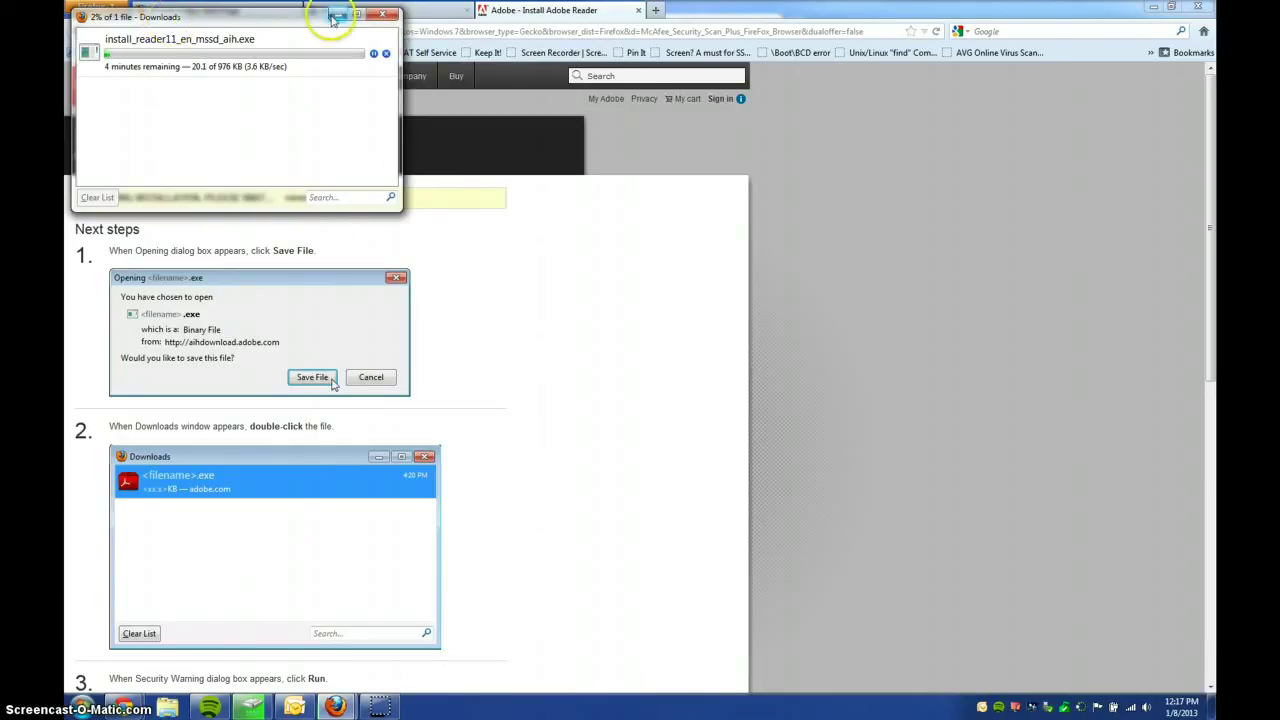
drag(285, 28, 855, 90)
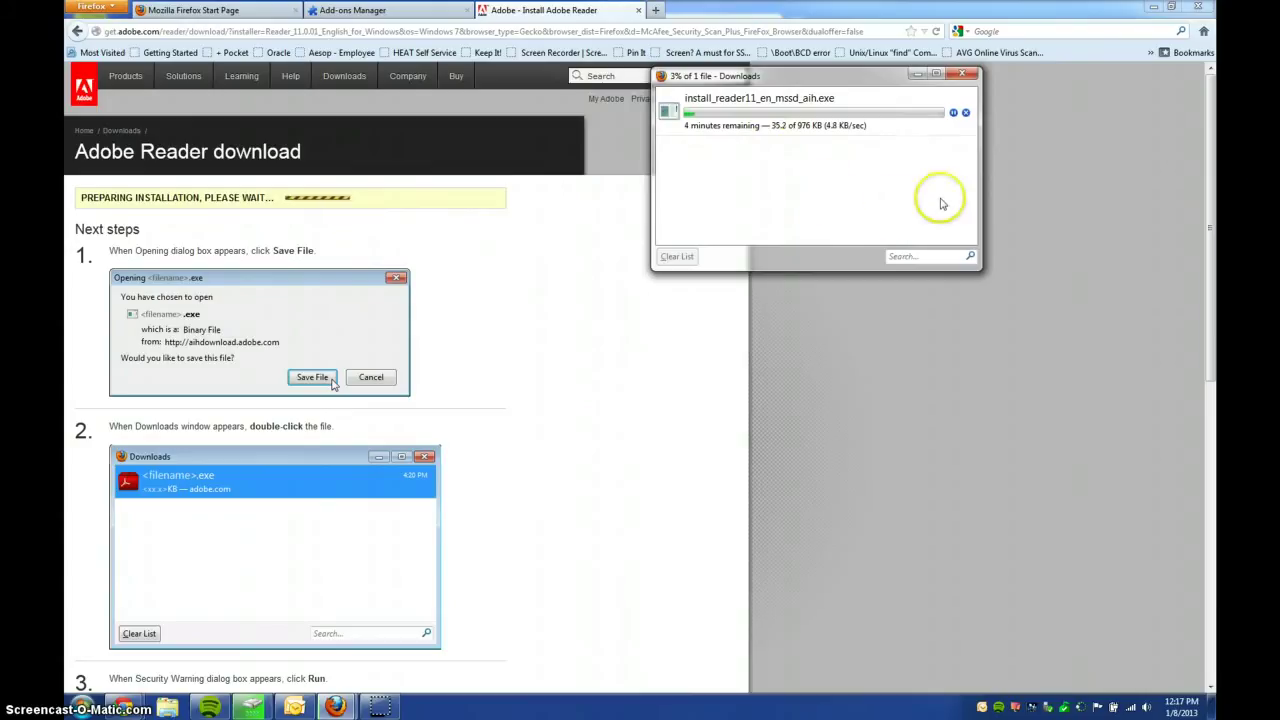
click(456, 82)
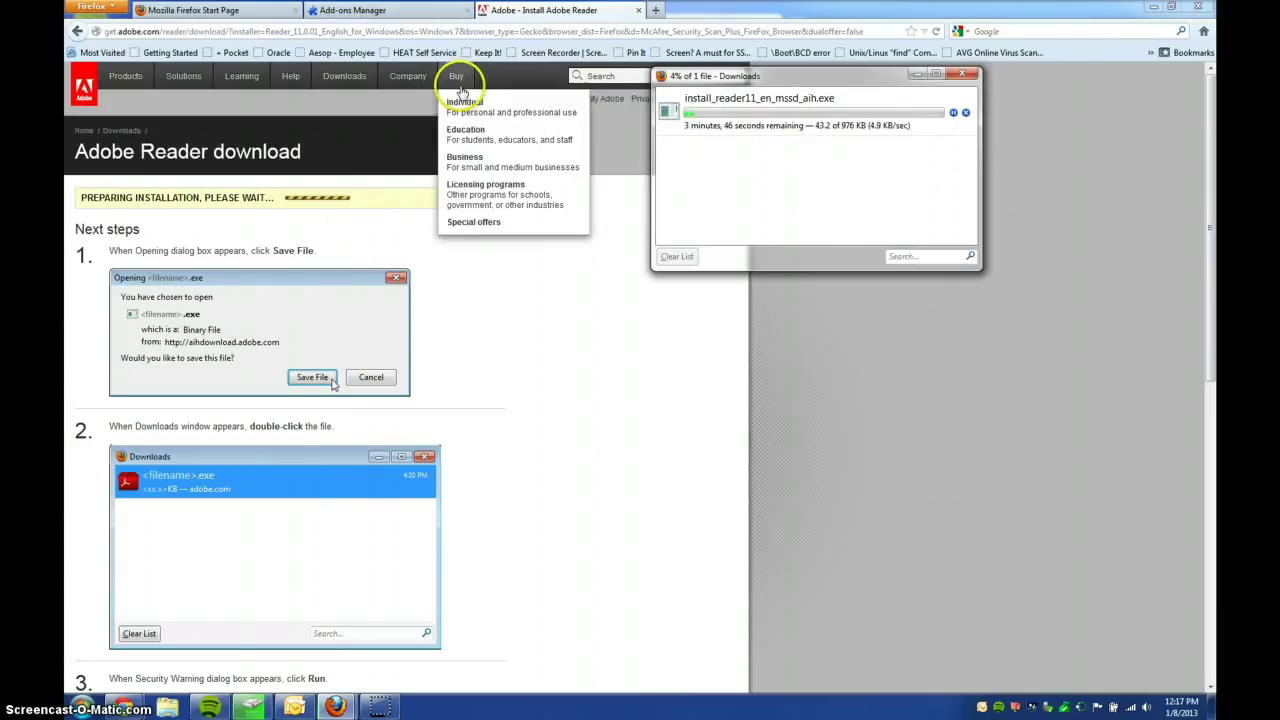
click(350, 10)
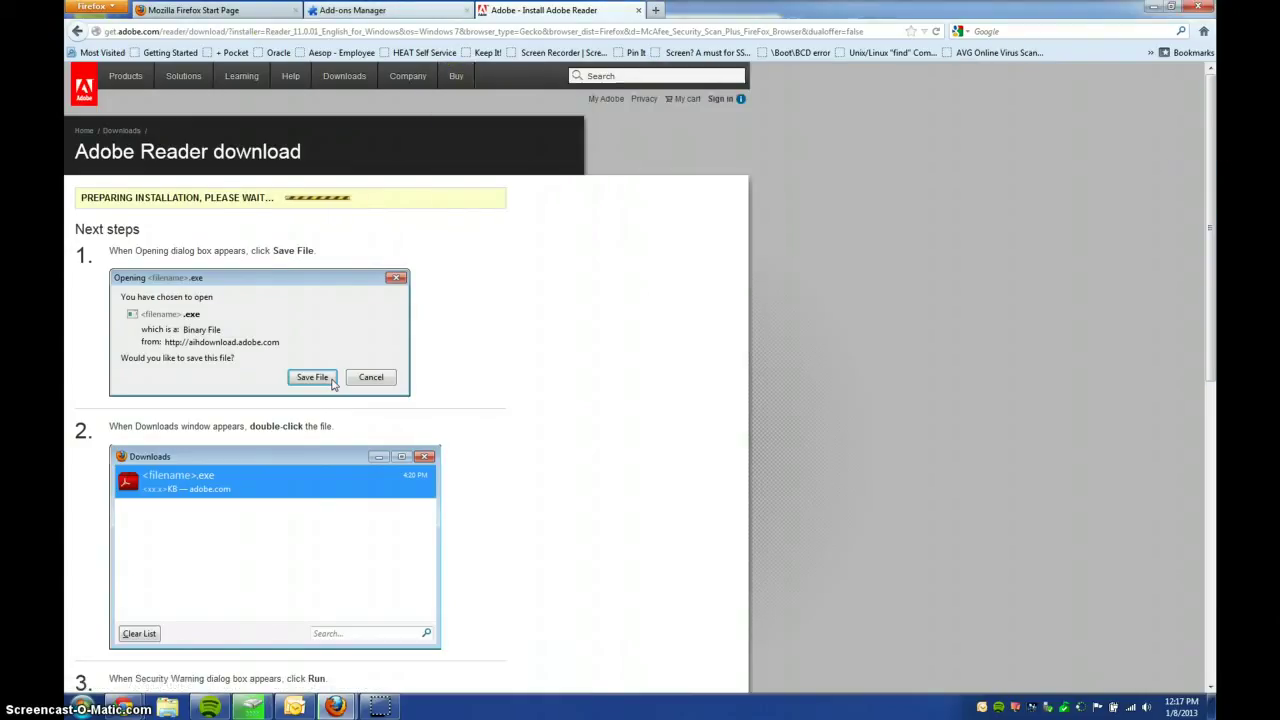
click(255, 10)
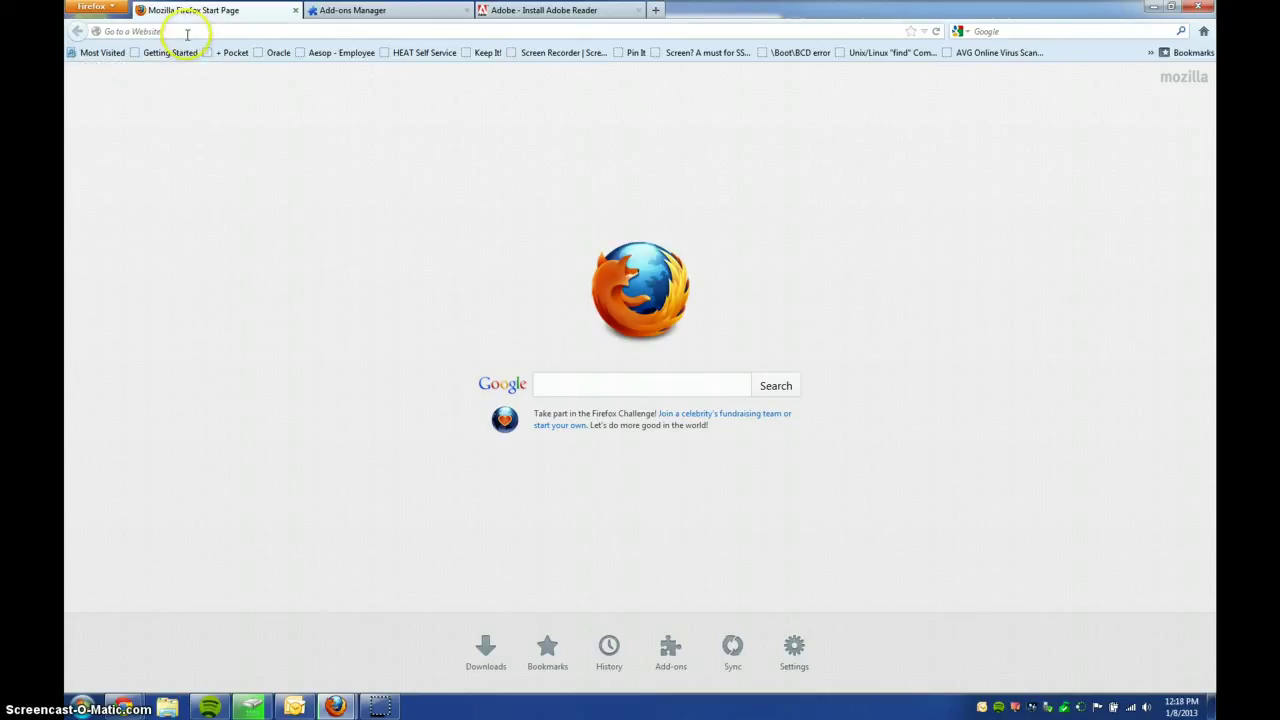
Step: Reload the Firefox start page
click(231, 251)
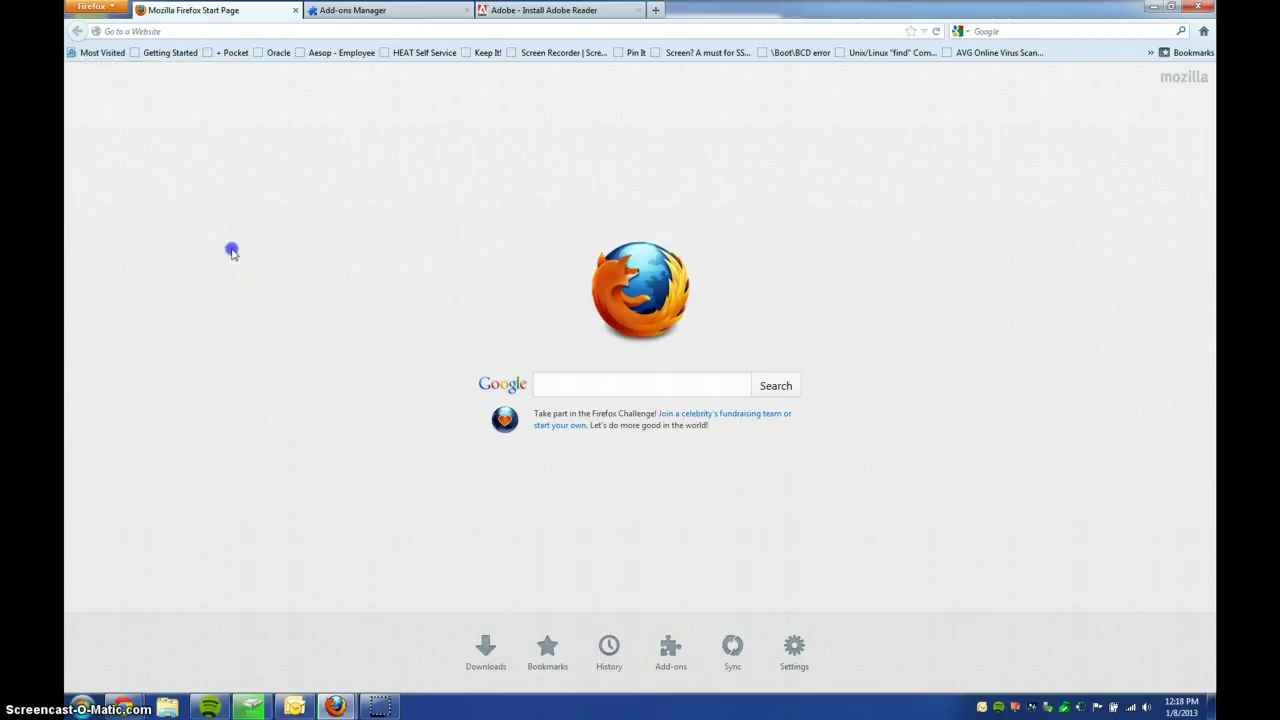
click(938, 32)
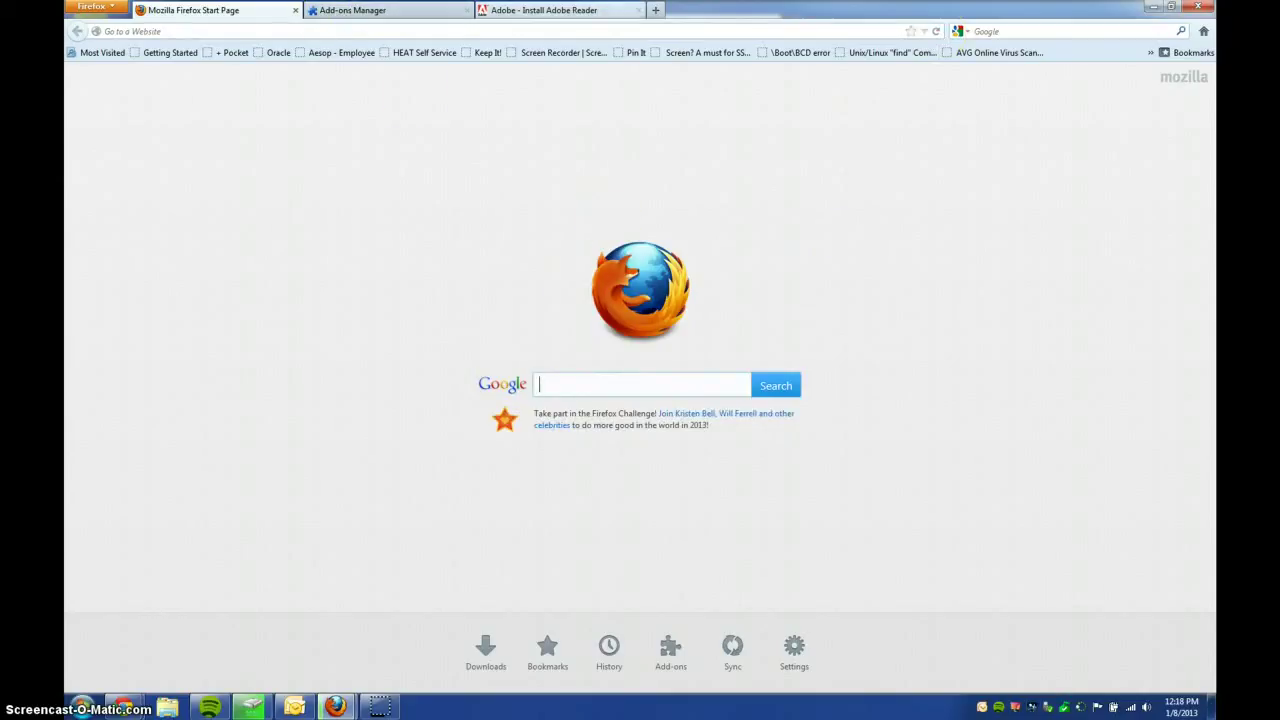
click(791, 31)
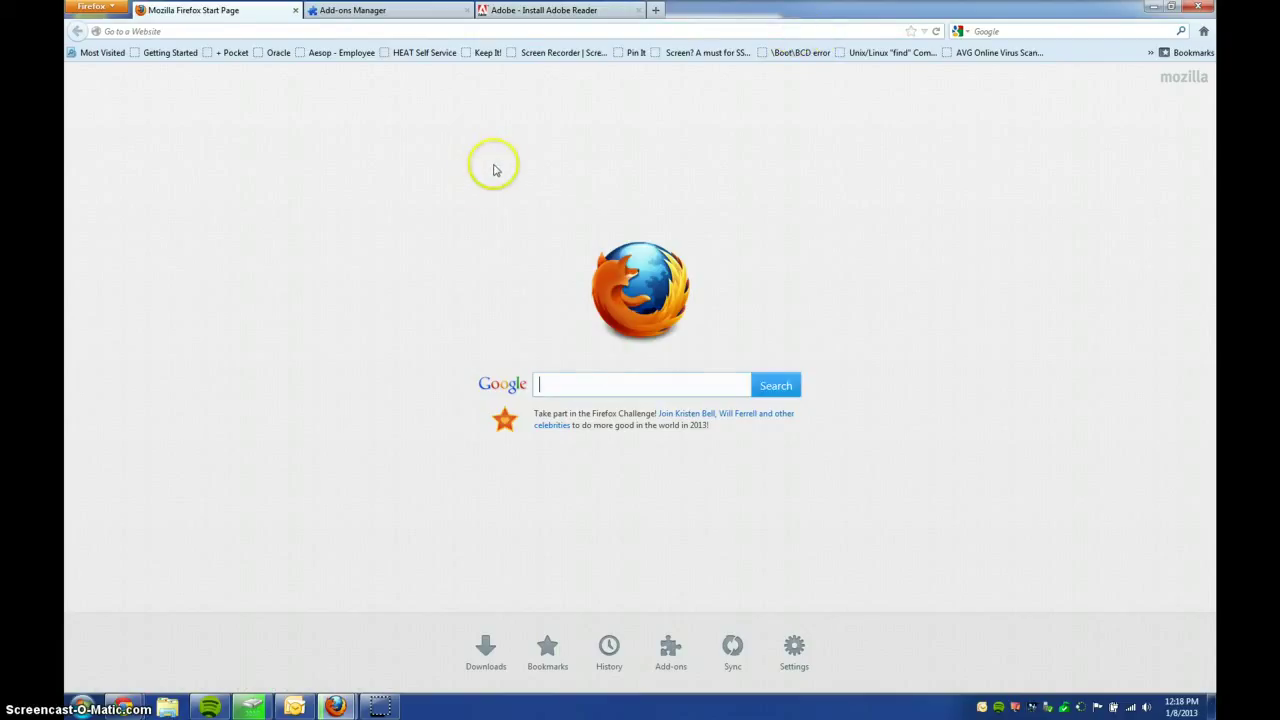
click(380, 152)
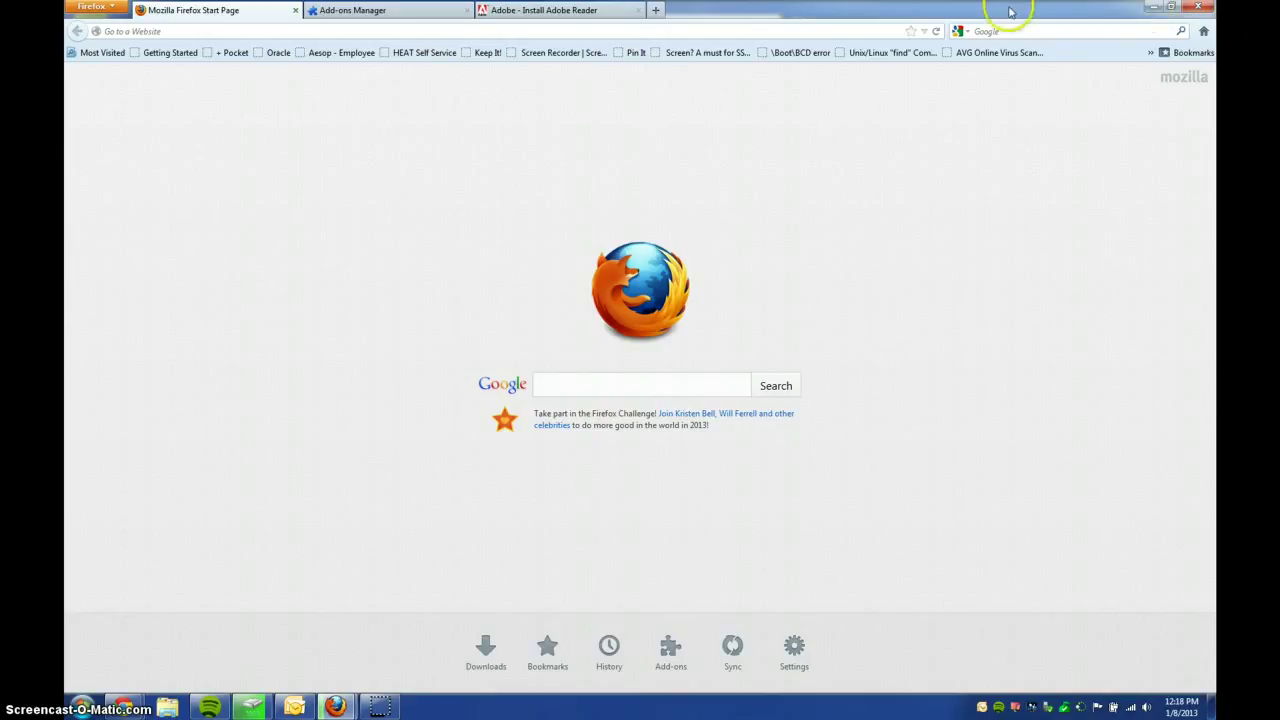
Step: Place the Firefox window side by side with Chrome and move the Downloads window over the Firefox window
drag(1010, 12, 2, 200)
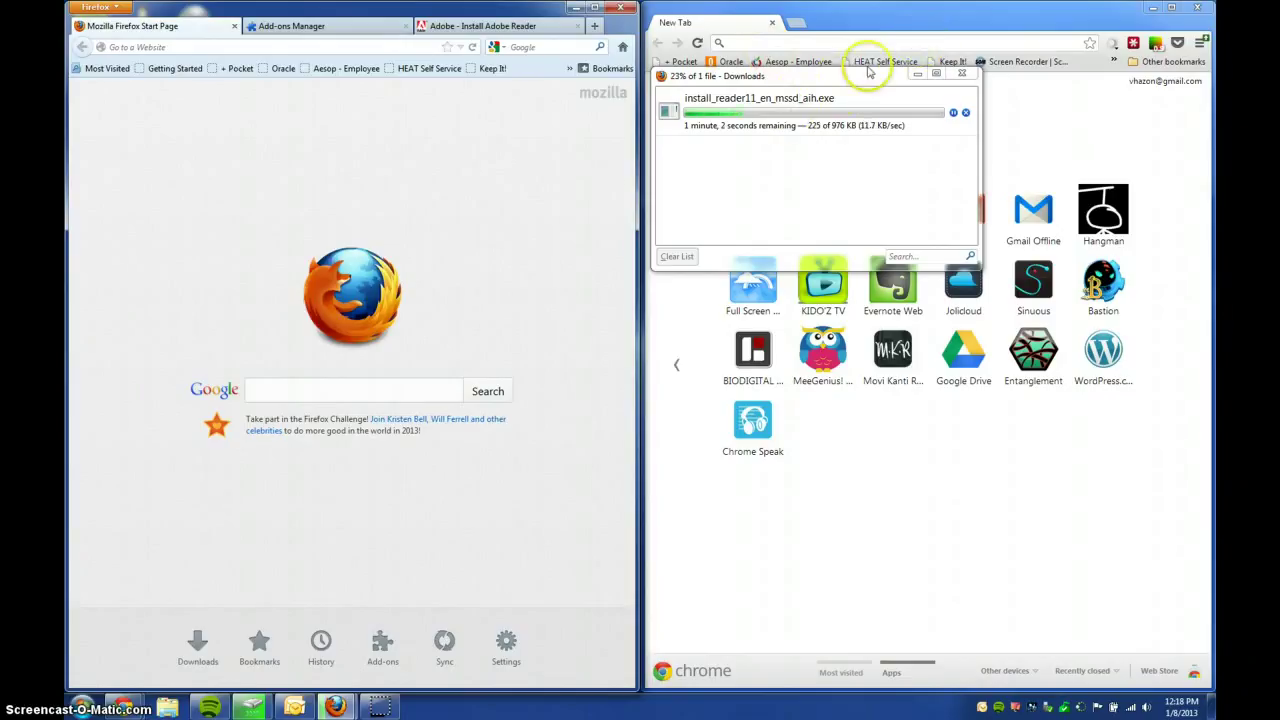
drag(870, 73, 447, 100)
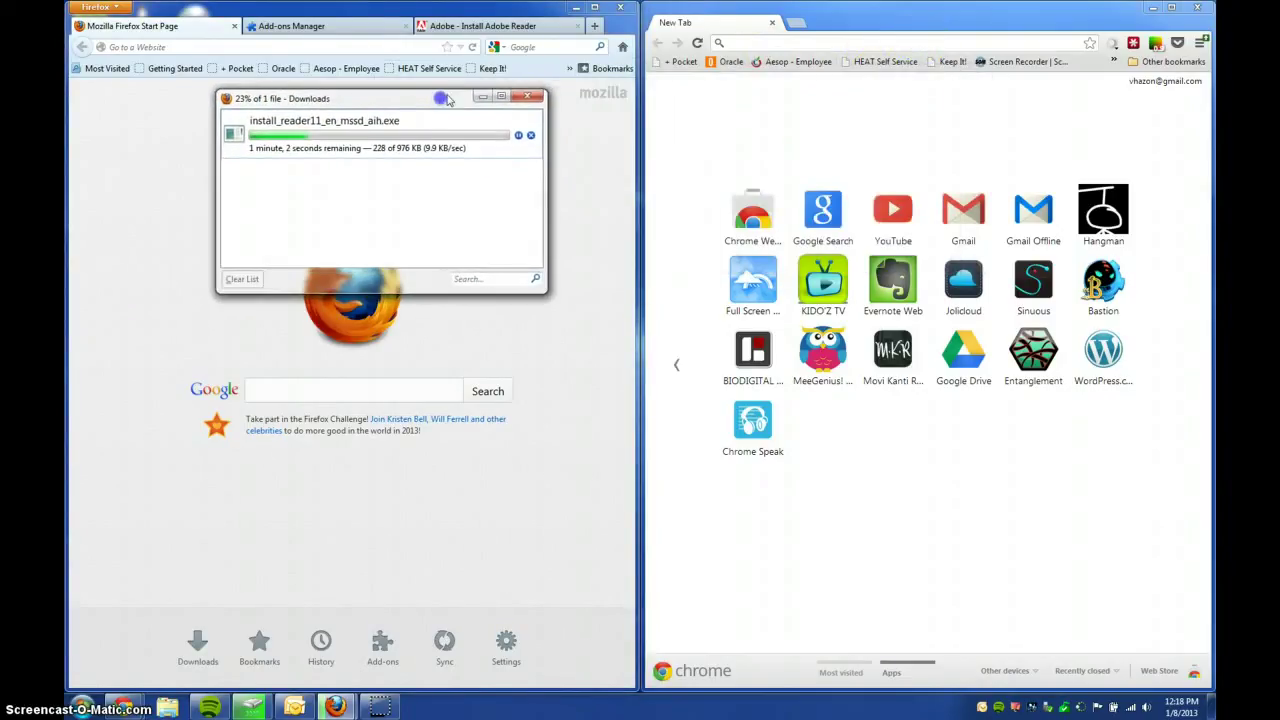
Step: Switch to Chrome and open its Settings page
click(951, 22)
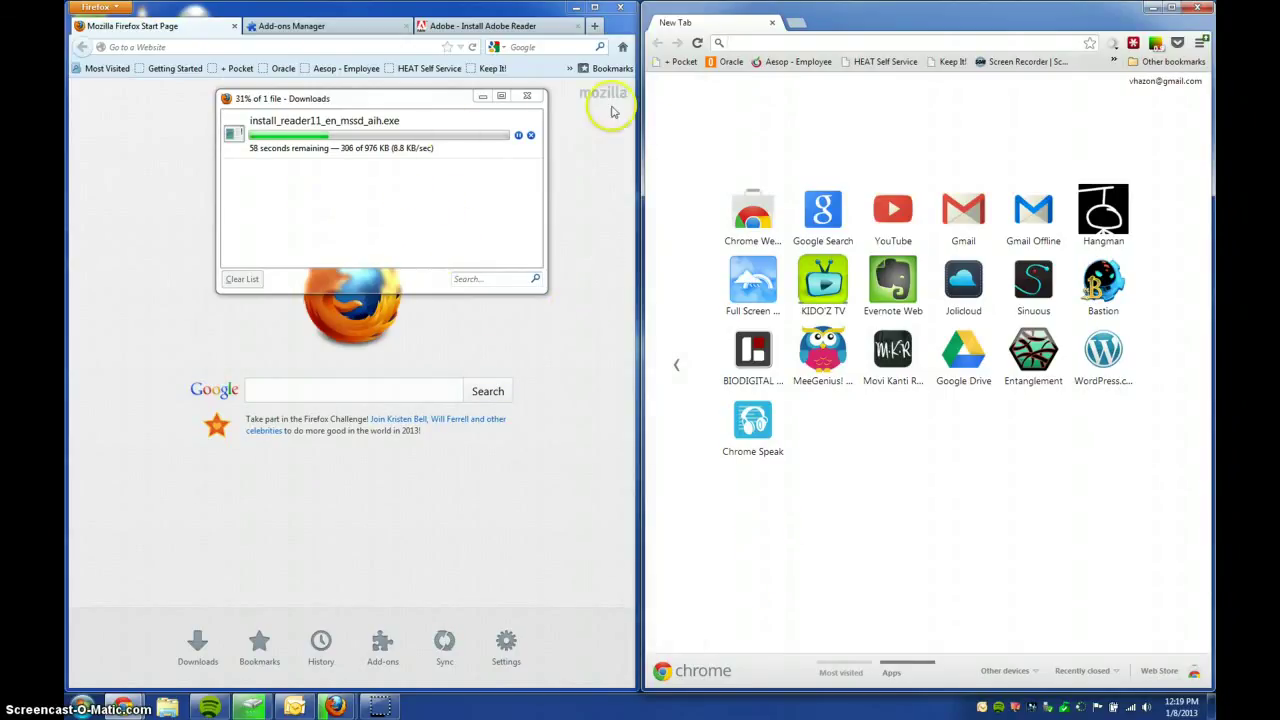
click(824, 37)
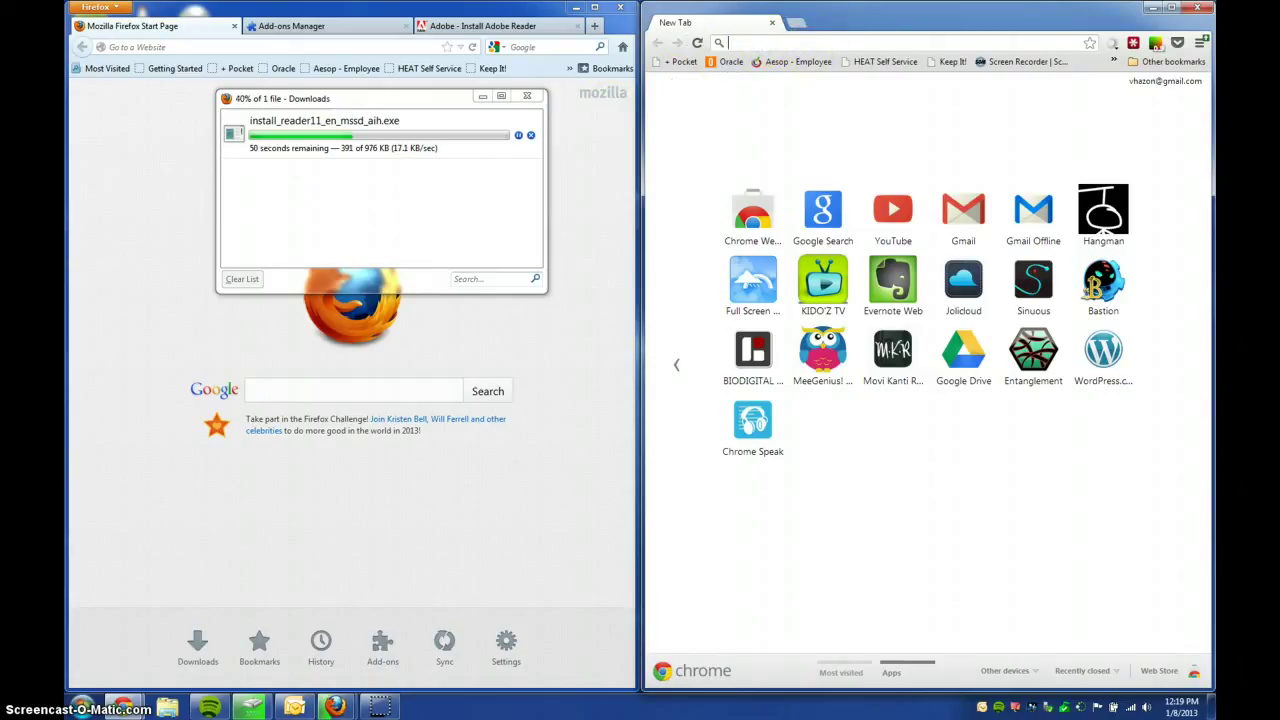
click(1199, 43)
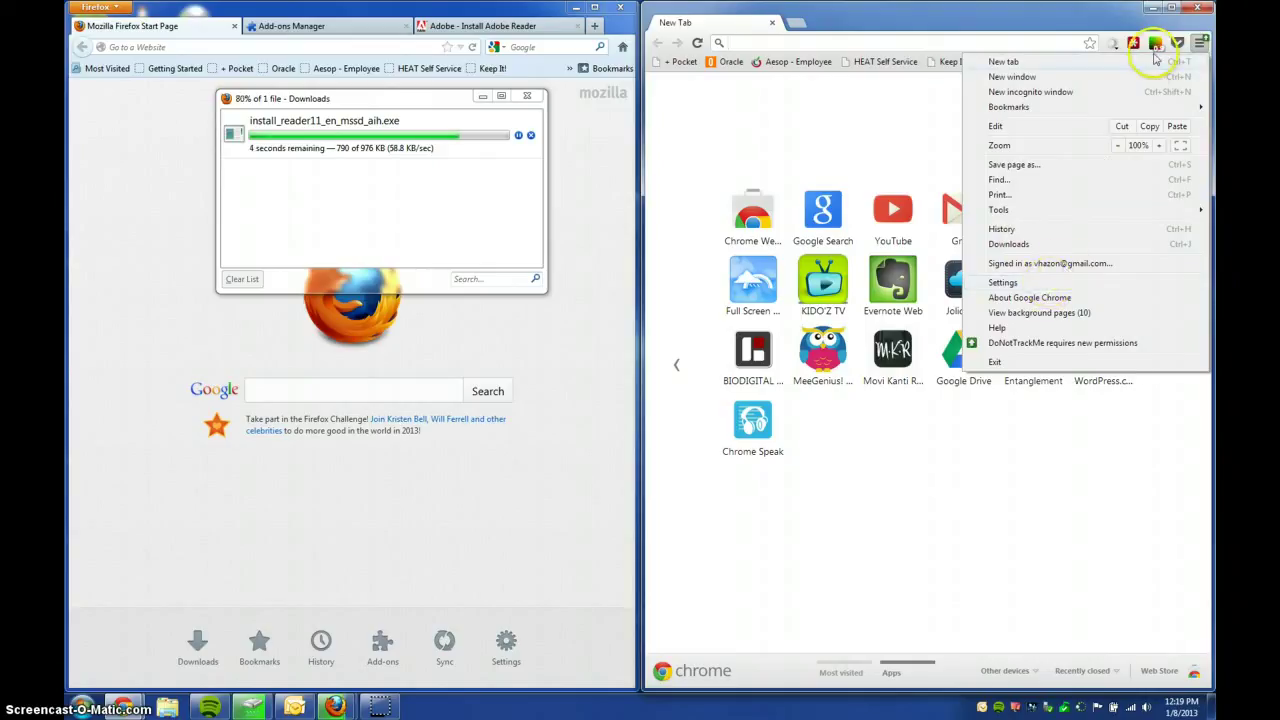
click(1205, 42)
click(1203, 43)
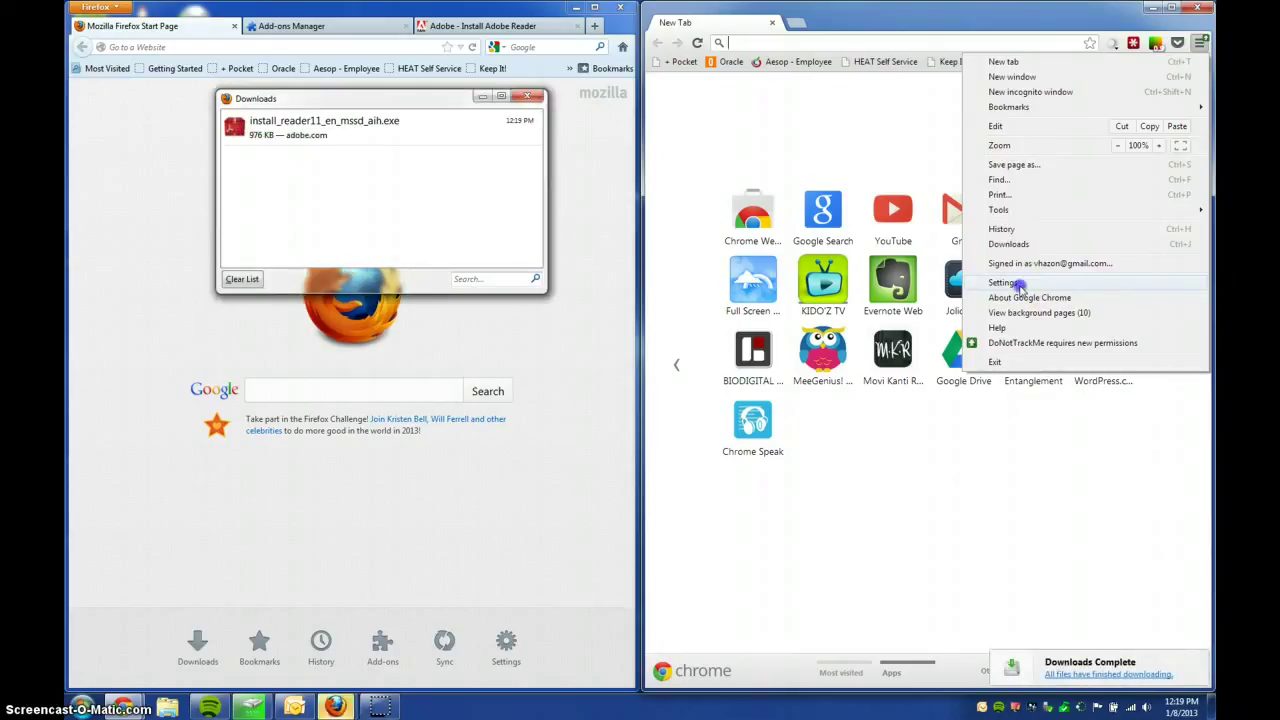
click(1020, 286)
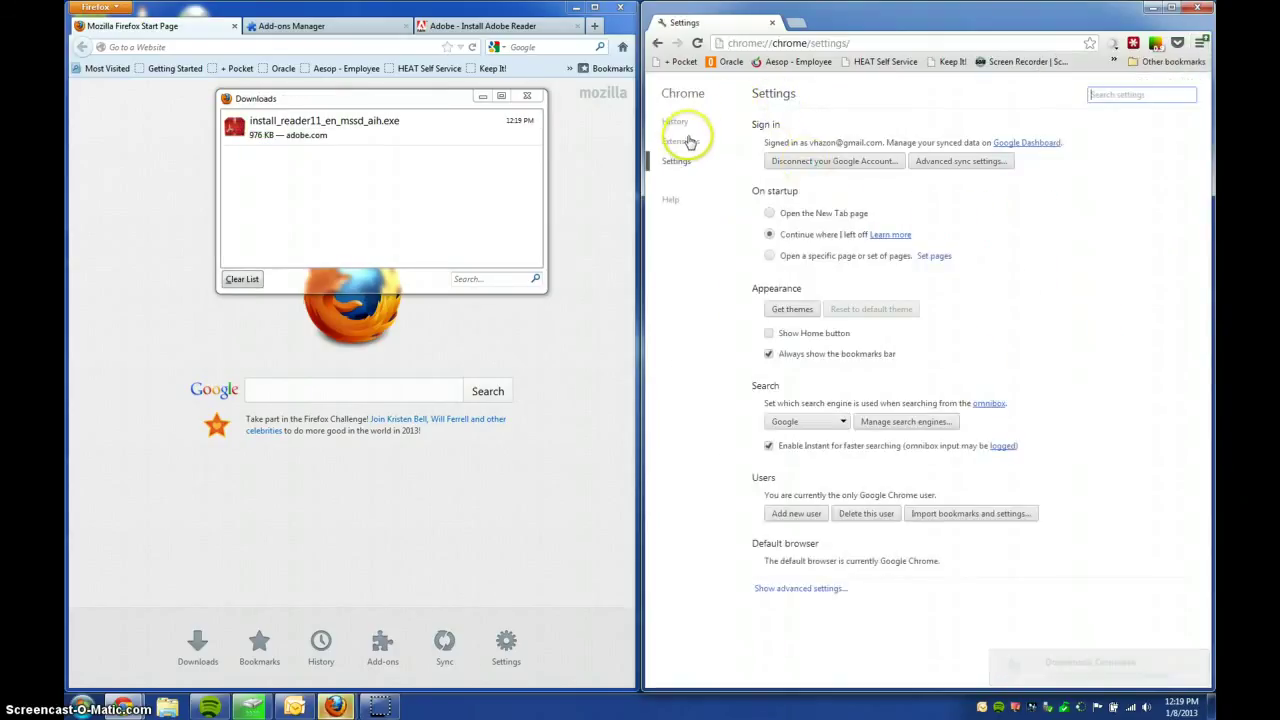
Step: Open Chrome's Extensions page and look through the whole list of installed extensions
click(684, 141)
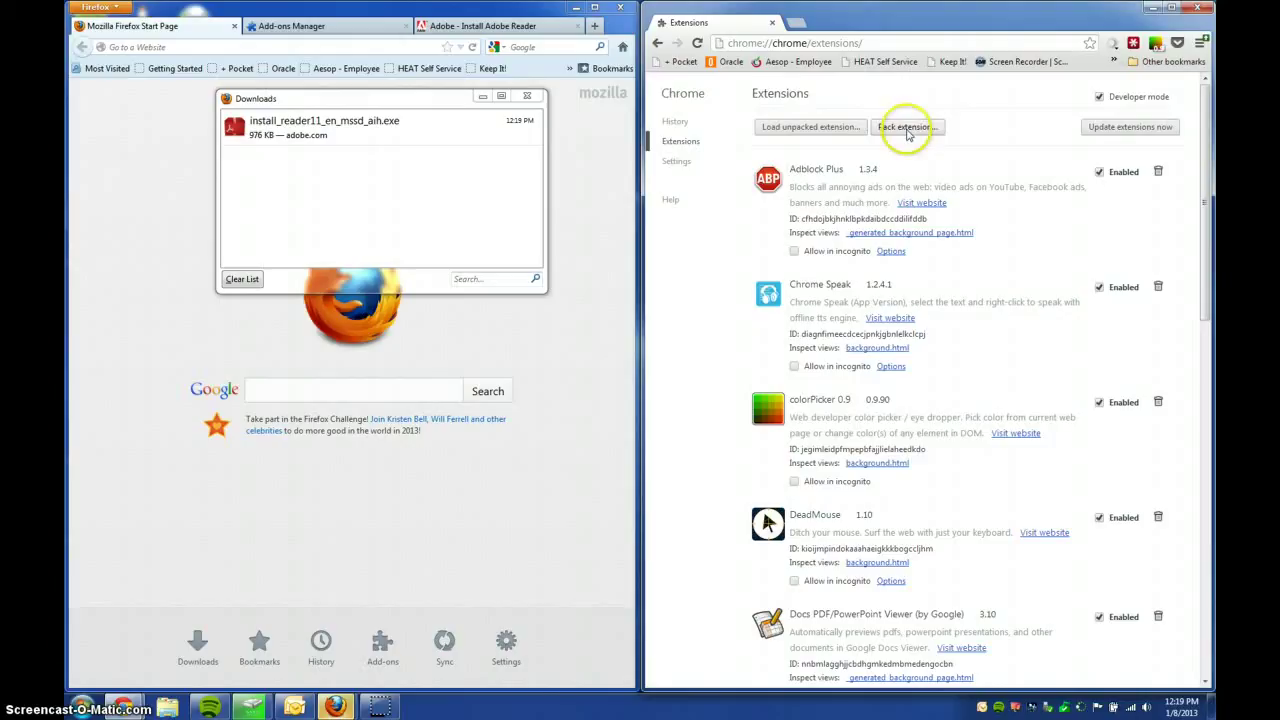
scroll(1005, 150, down, 1)
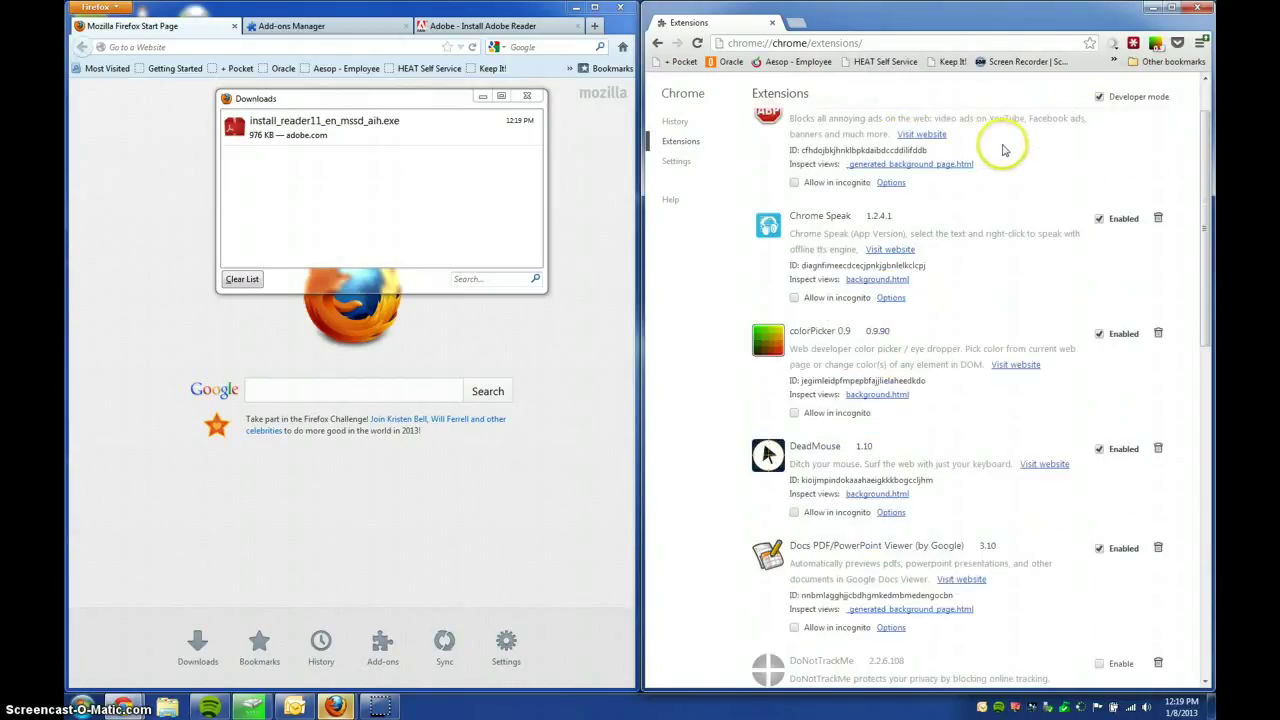
scroll(766, 194, down, 10)
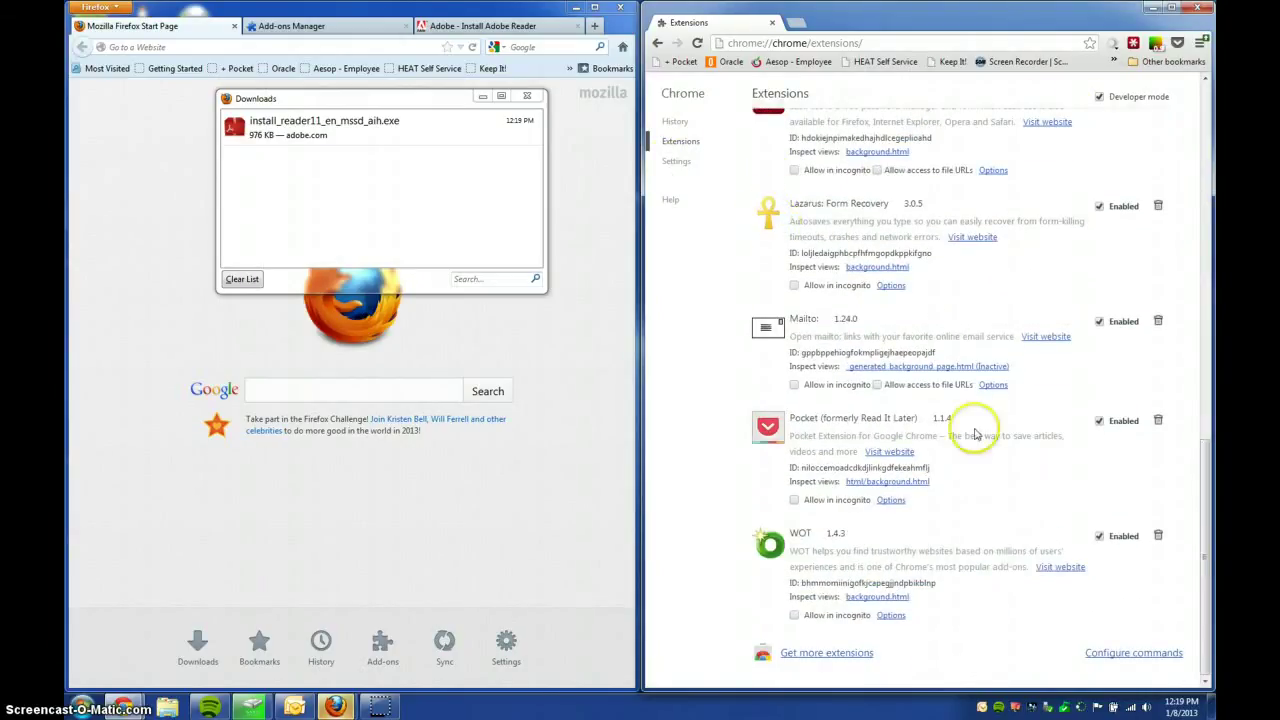
scroll(749, 371, up, 10)
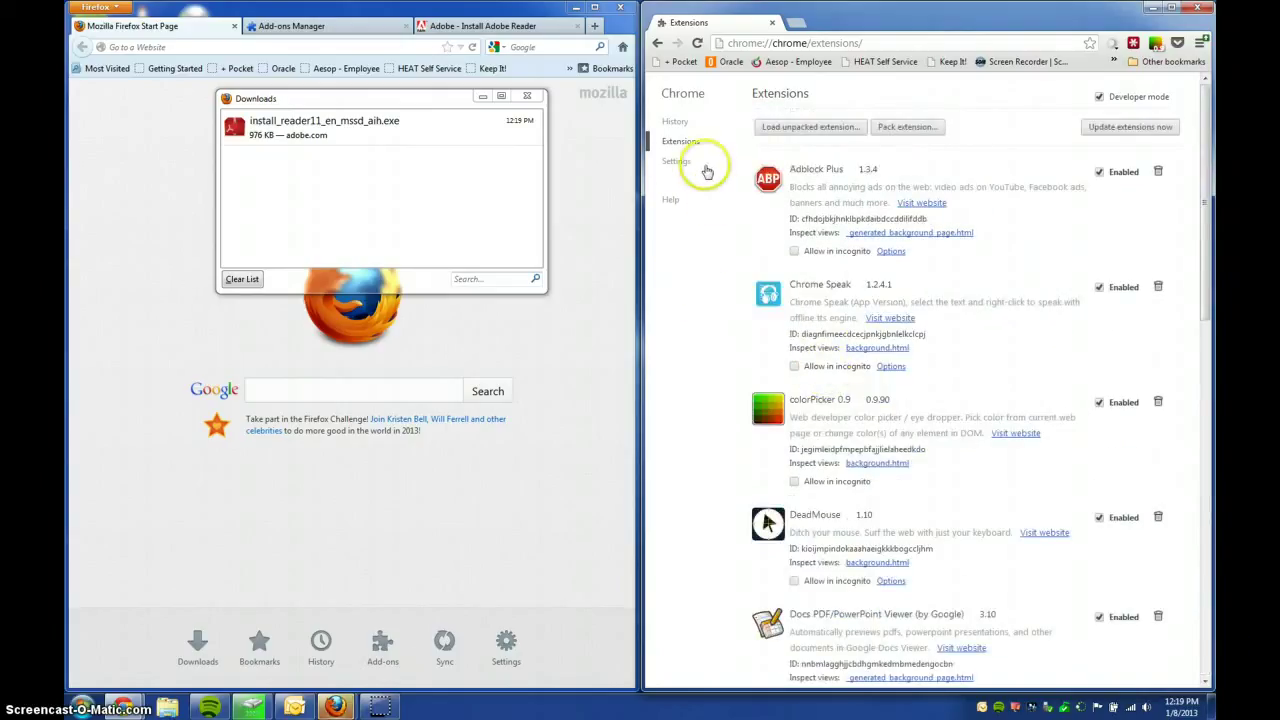
Step: Return to Chrome's Settings page, show the advanced settings and look through them for plug-in options
click(676, 161)
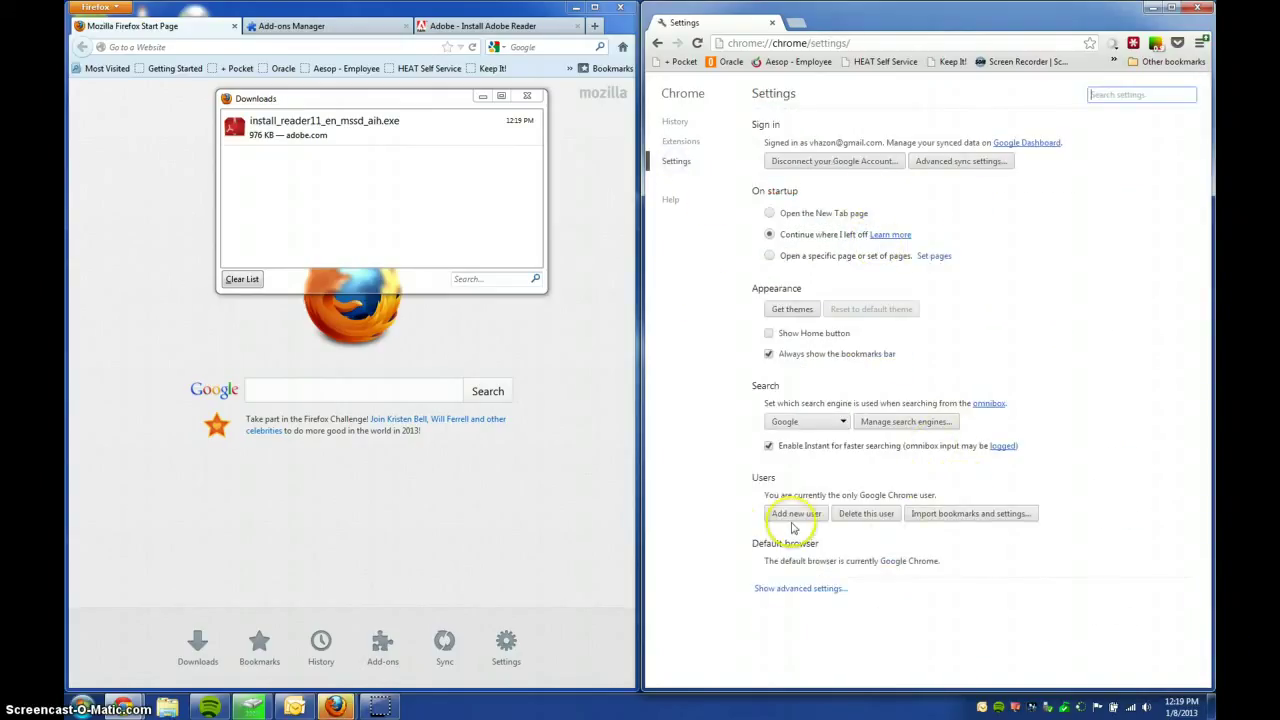
click(778, 589)
scroll(893, 485, down, 5)
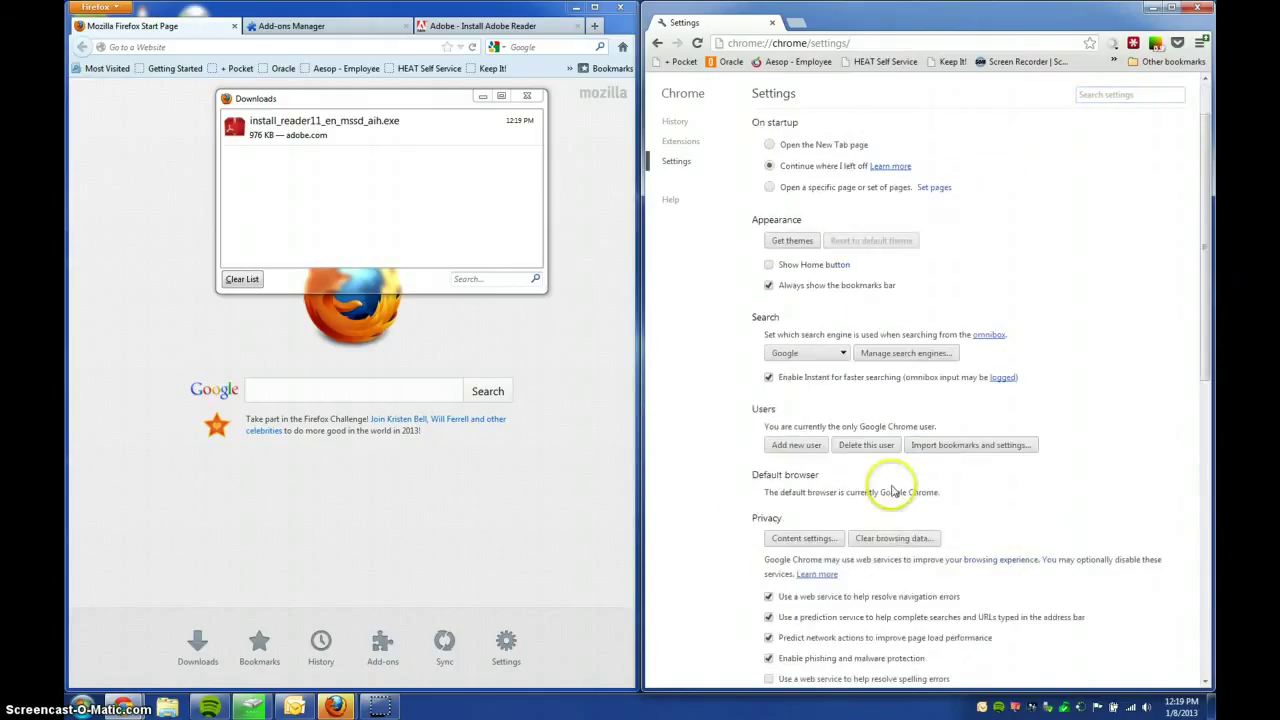
scroll(876, 440, down, 3)
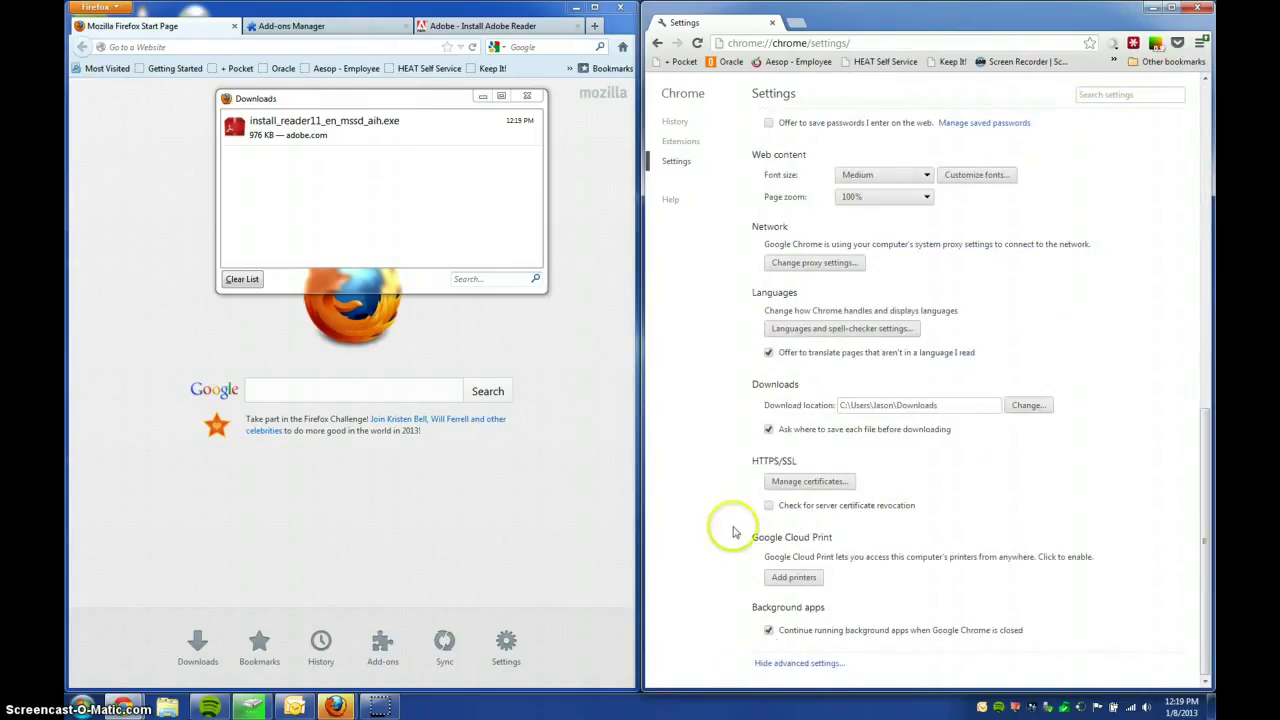
scroll(810, 330, up, 3)
scroll(810, 330, up, 6)
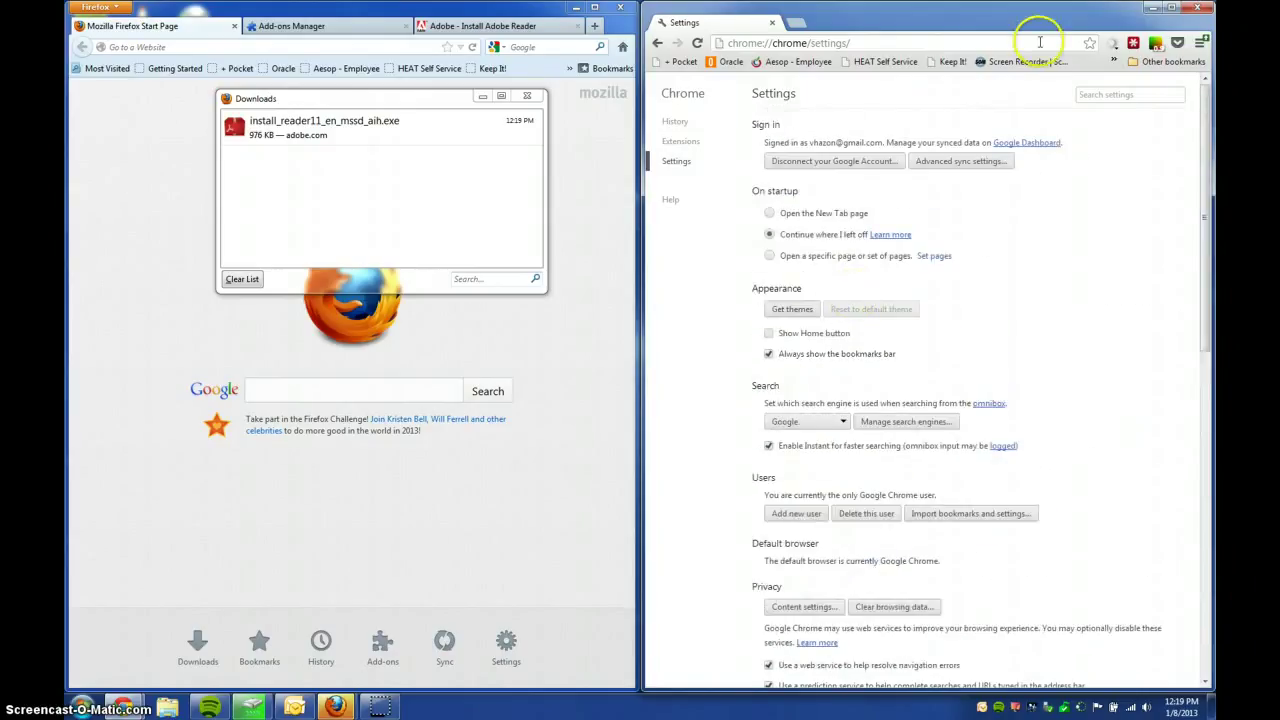
Step: Open Chrome's plug-in list at the address chrome://plugins
drag(985, 41, 741, 14)
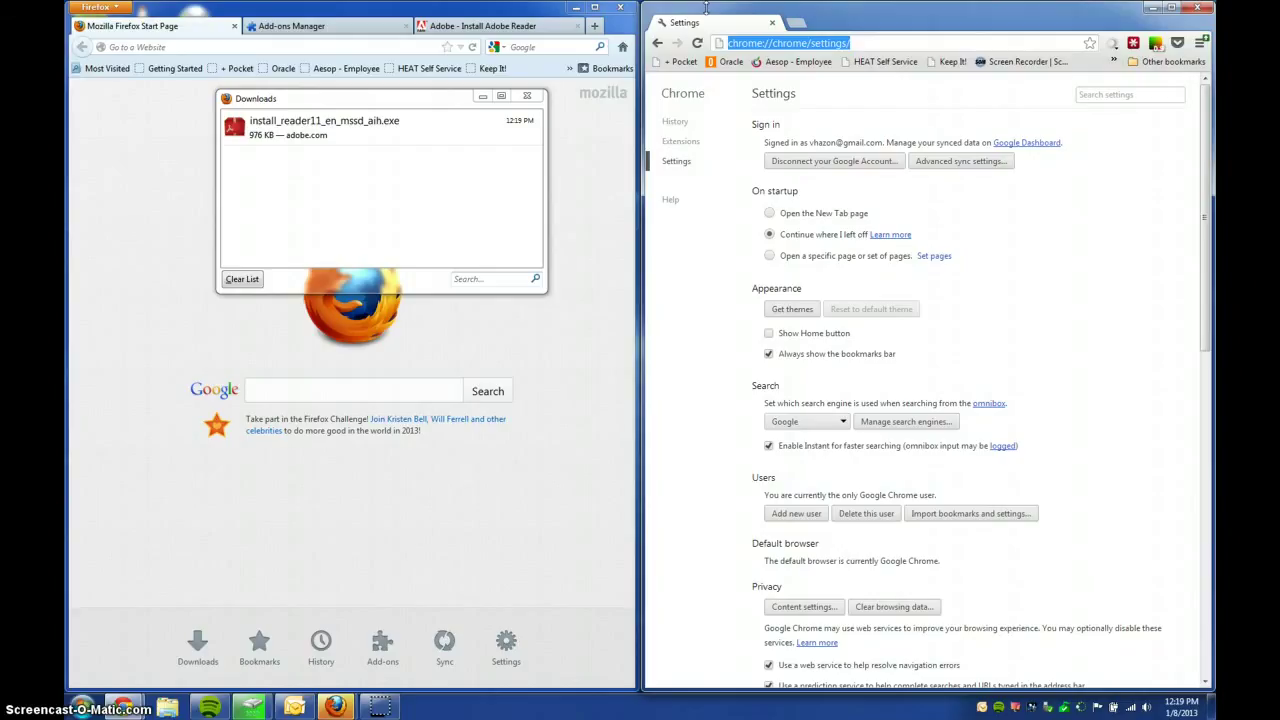
text(chrom)
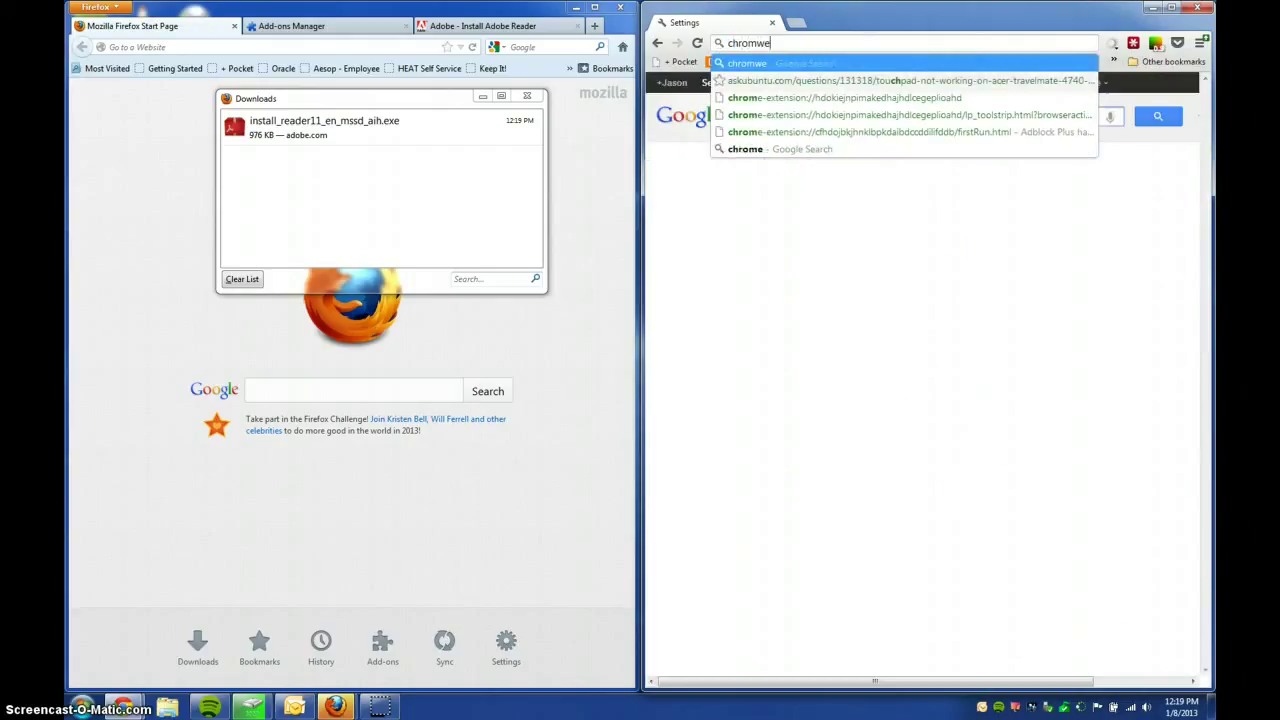
text(e:)
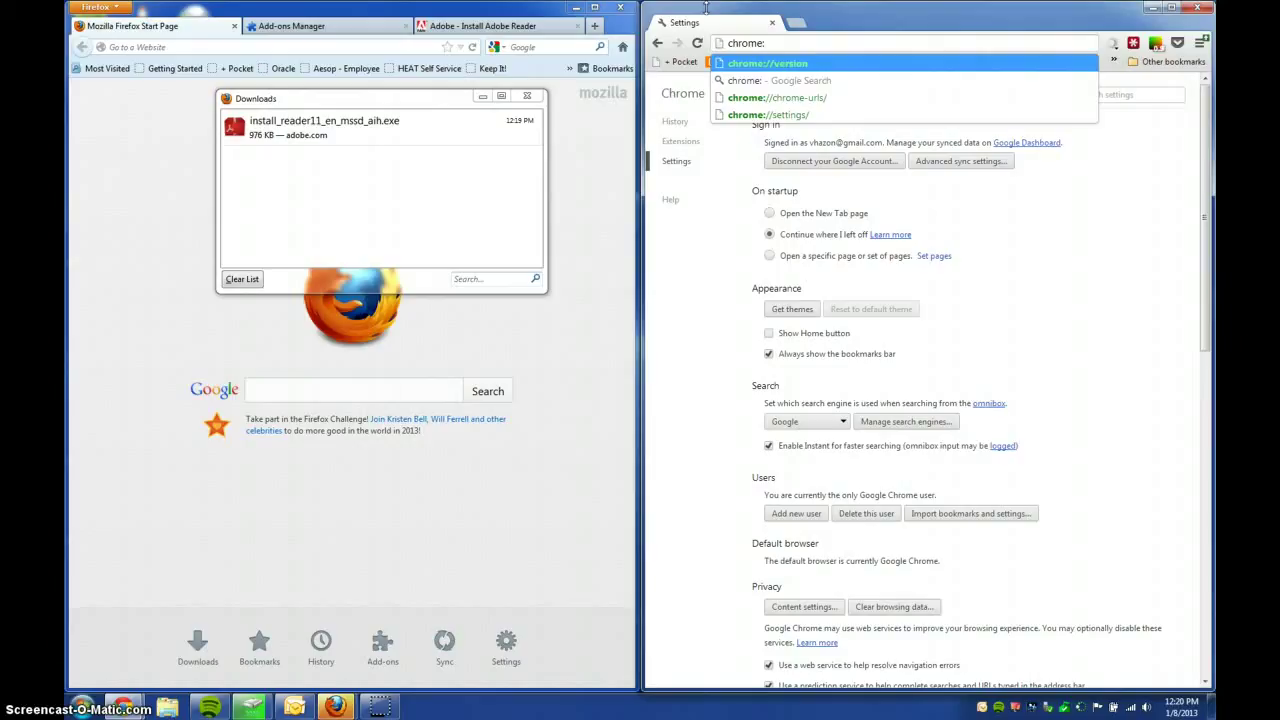
text(plugi)
key(Return)
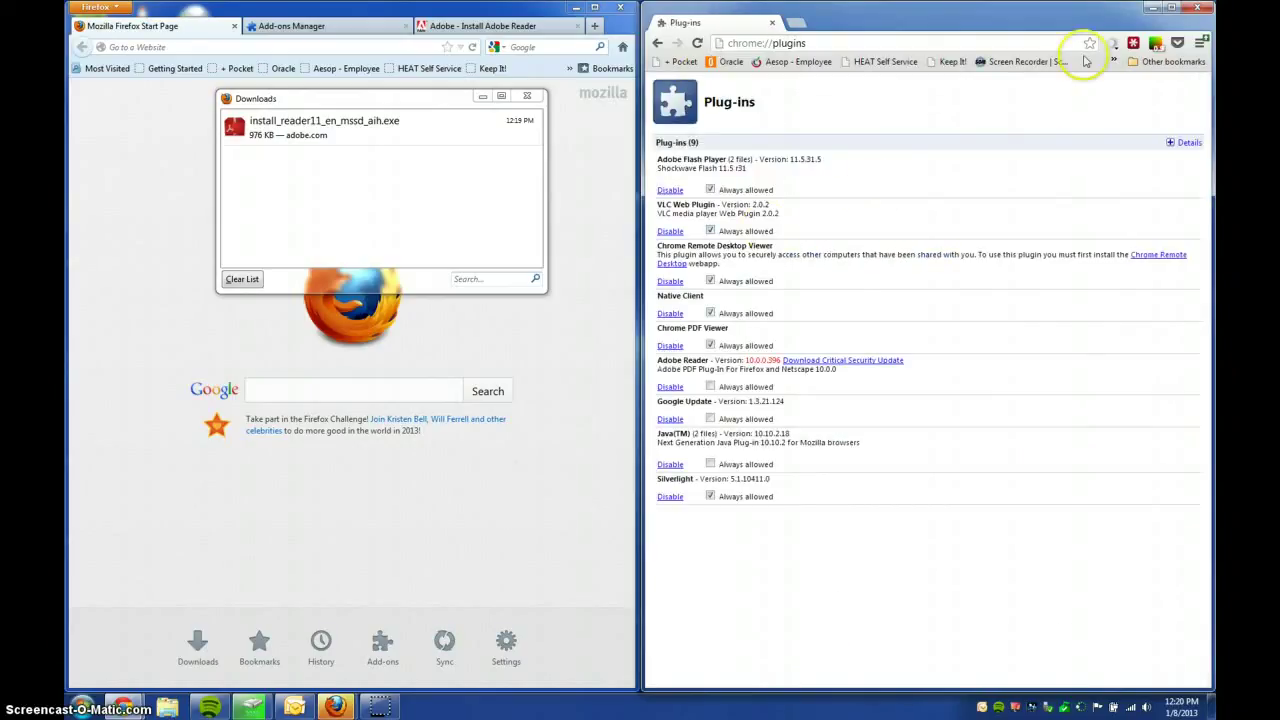
click(1200, 42)
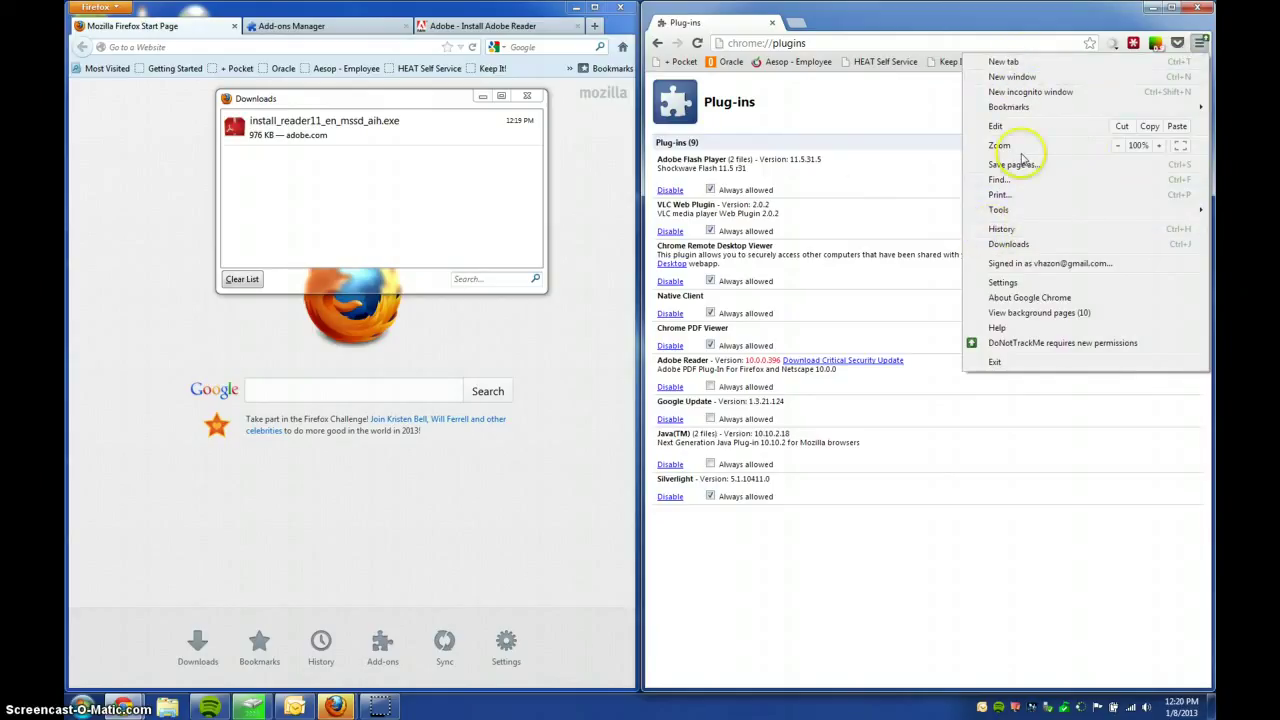
click(871, 126)
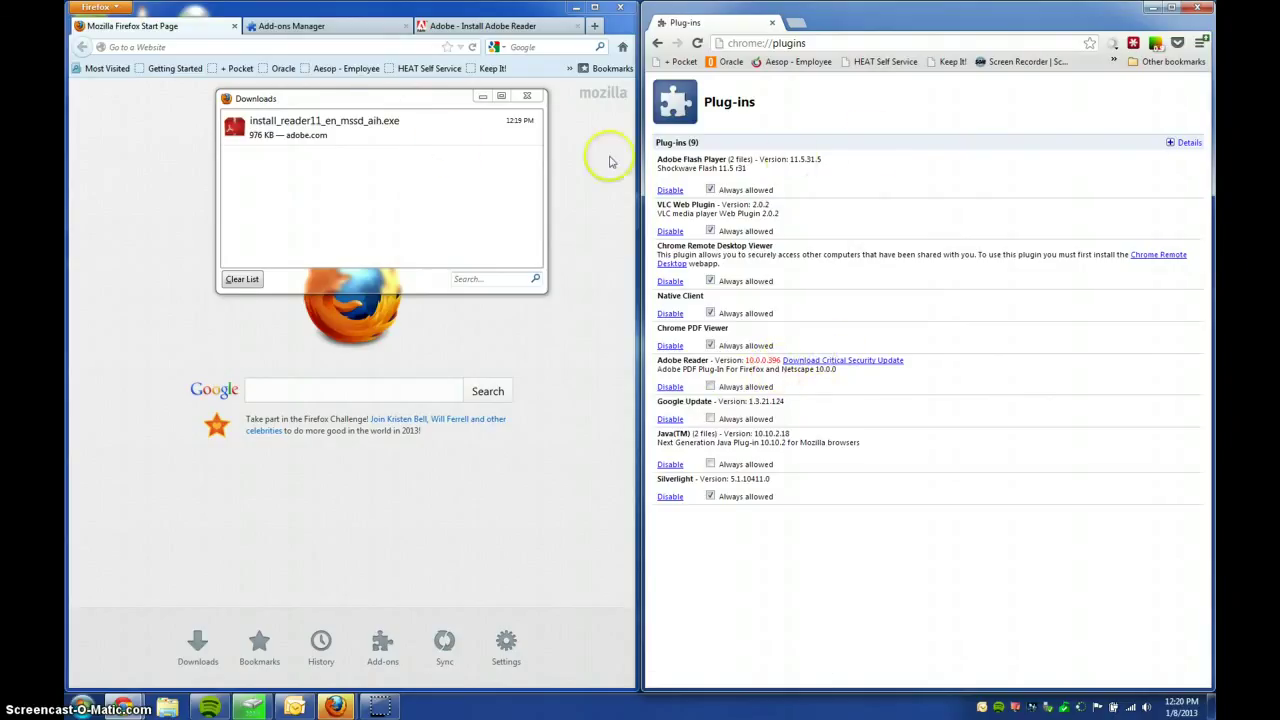
Step: Run the downloaded install_reader11_en_mssd_aih.exe and start the Adobe Reader installation with updates installed automatically
double_click(343, 134)
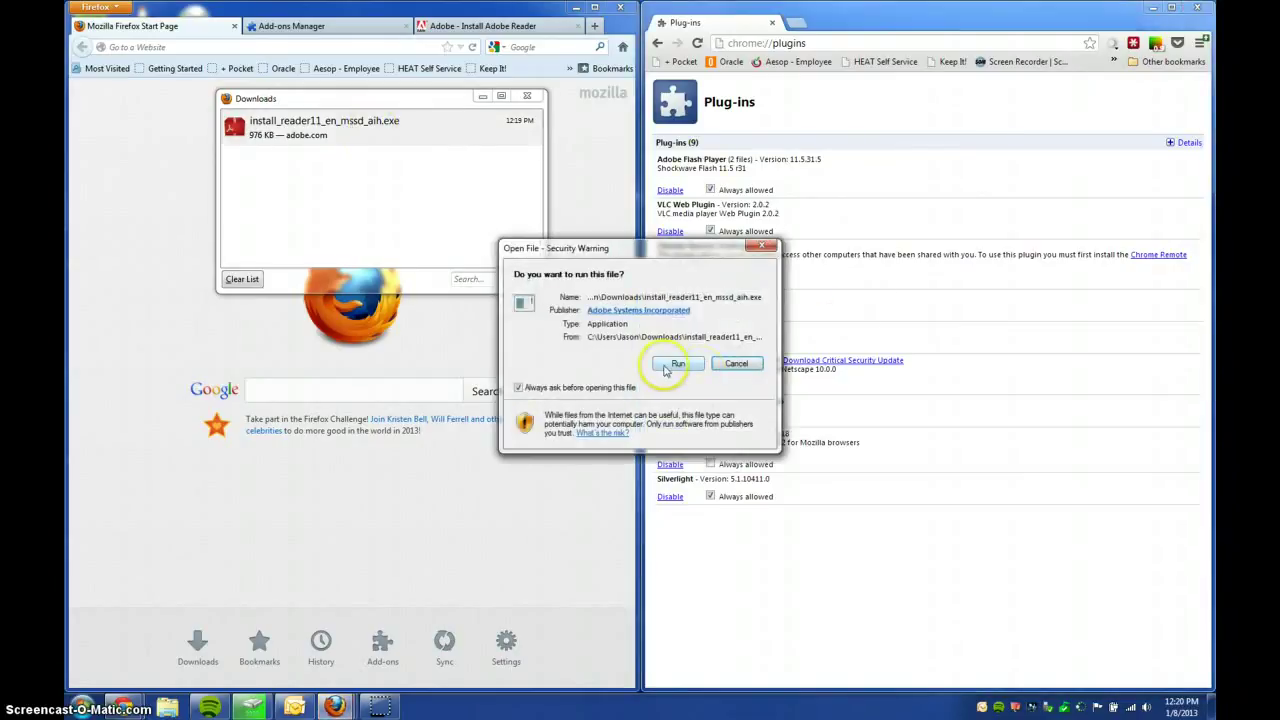
click(677, 365)
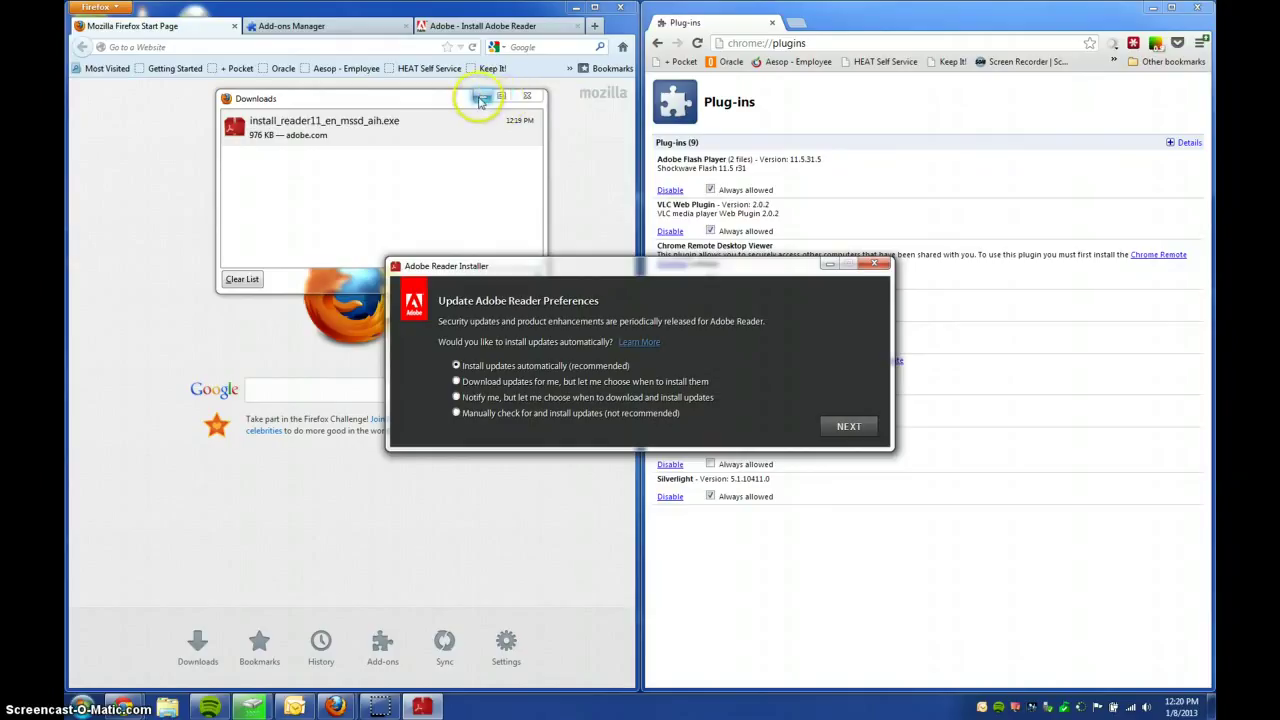
click(848, 426)
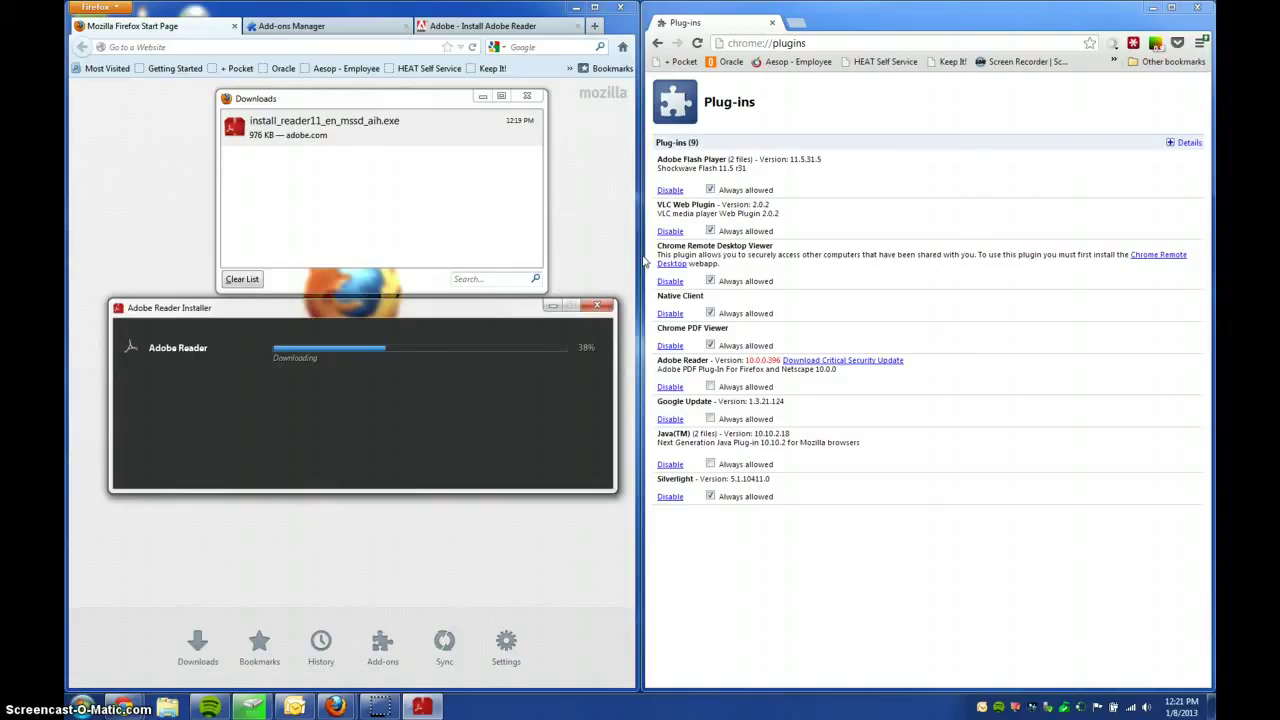
Step: Show the plugin list in Firefox's Add-ons Manager and bring the Adobe Reader Installer window back to the front
click(998, 292)
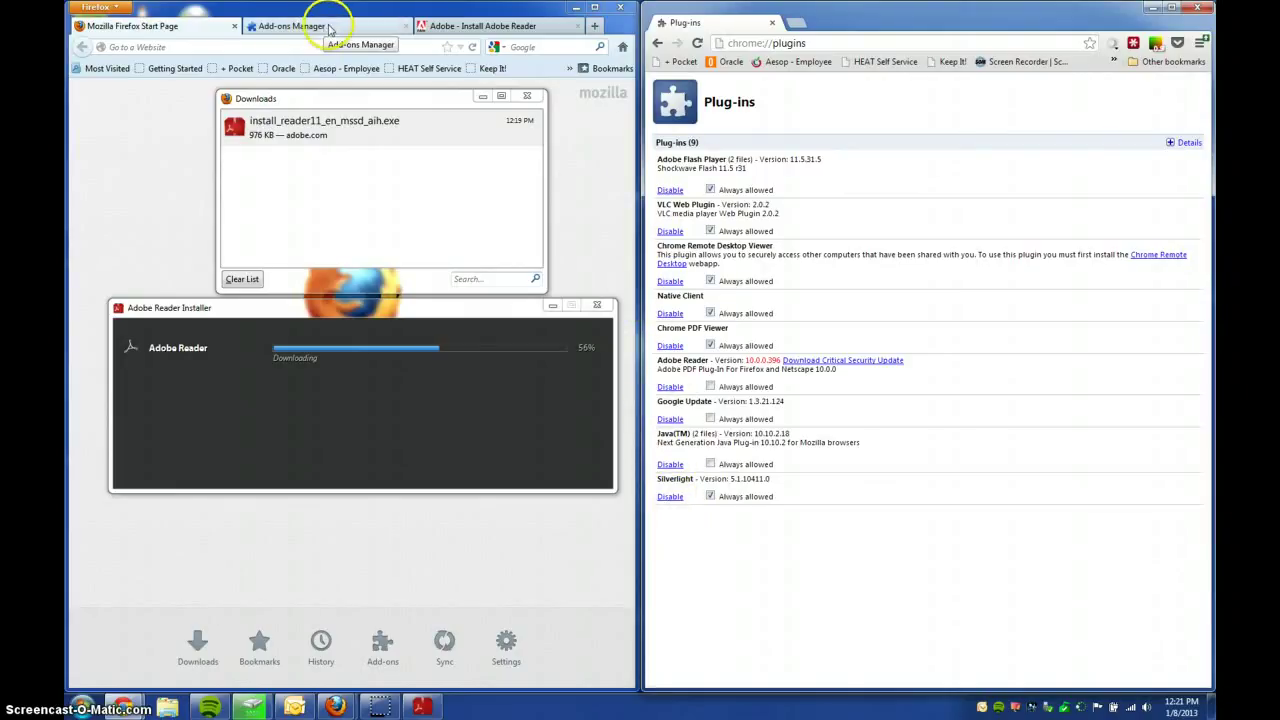
click(322, 27)
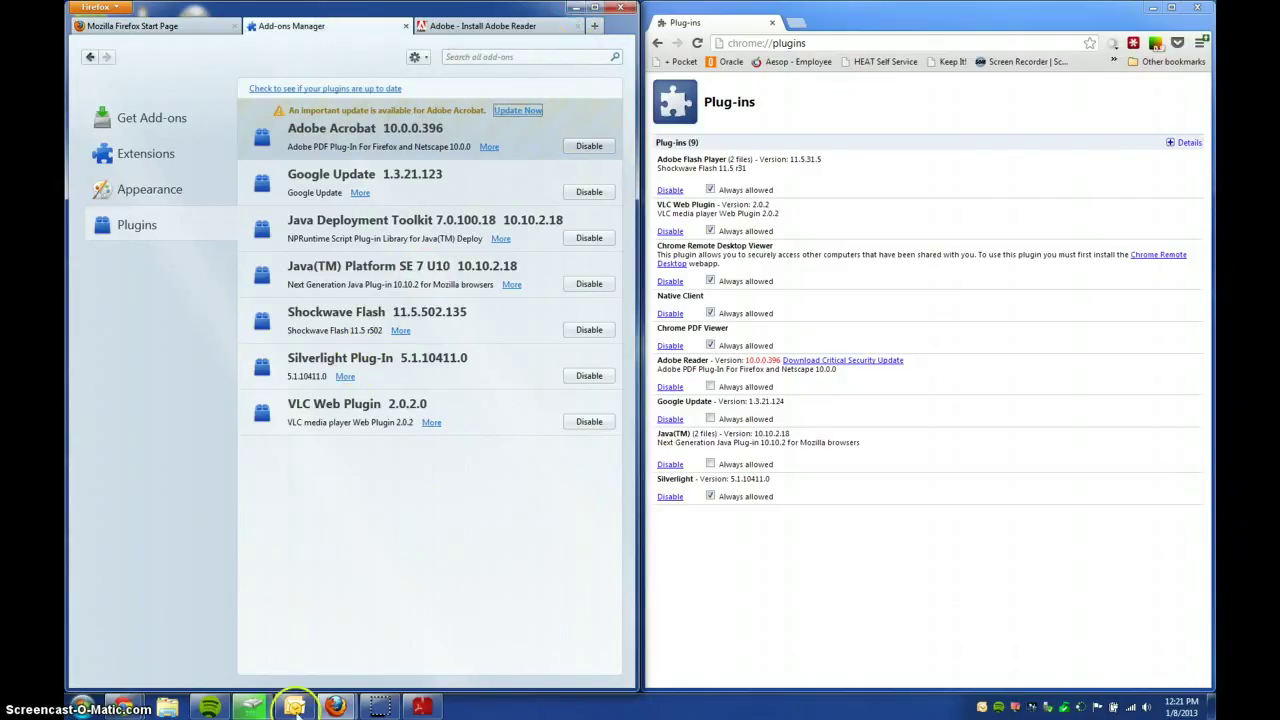
click(422, 707)
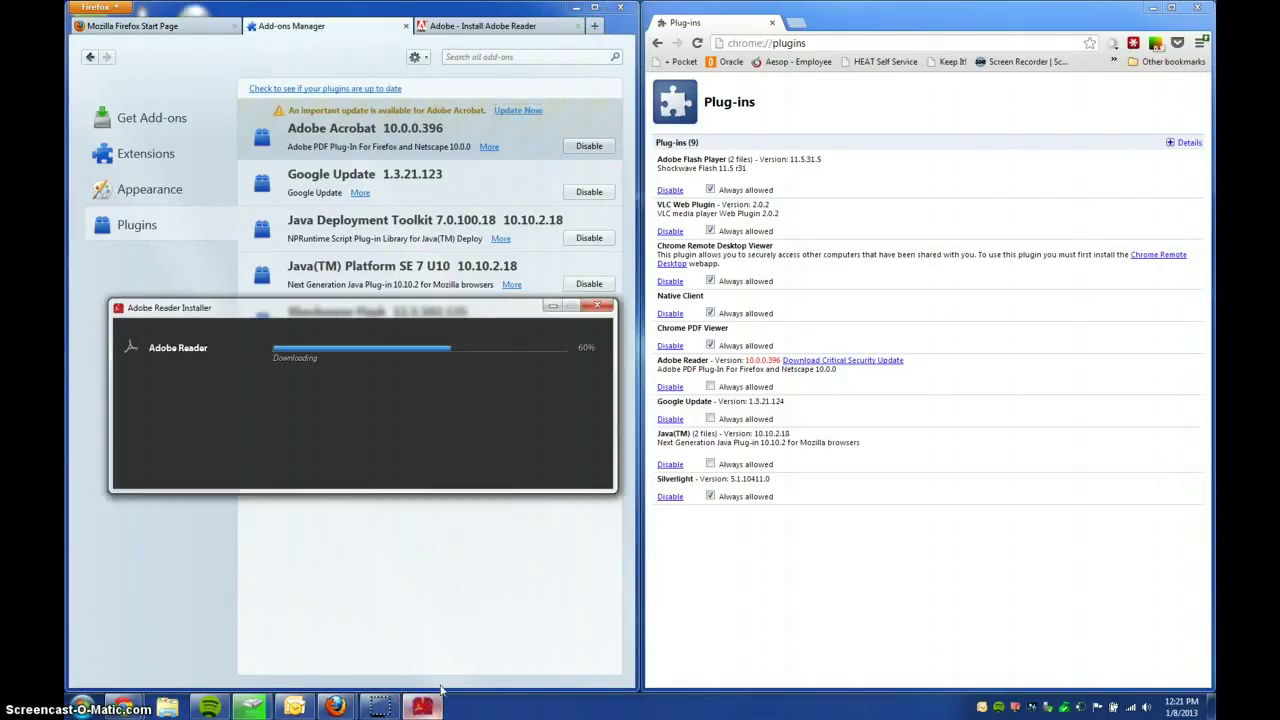